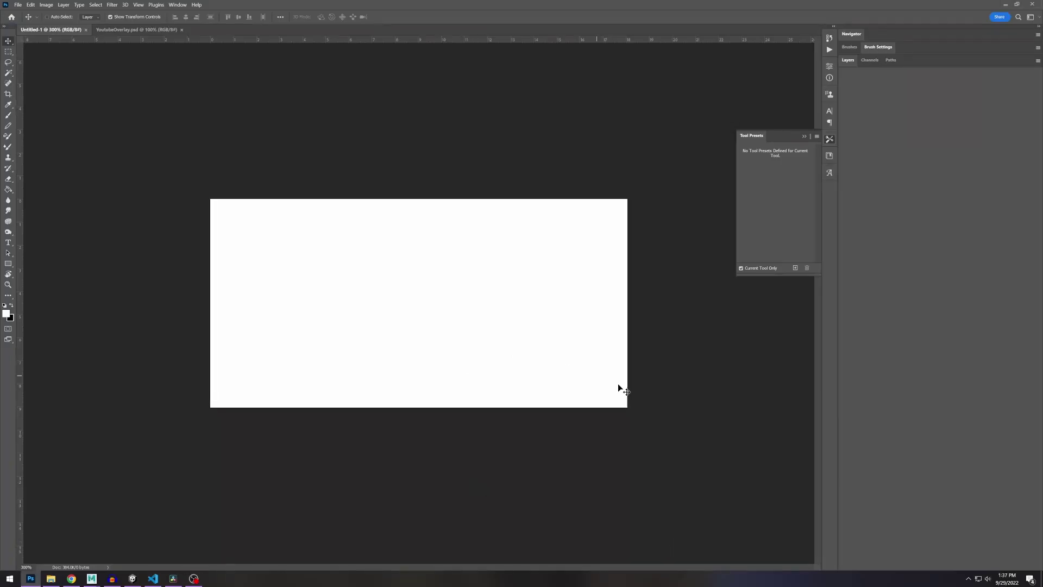
- Fill the background black, enable Pattern Preview, and add a new empty layer
click(854, 63)
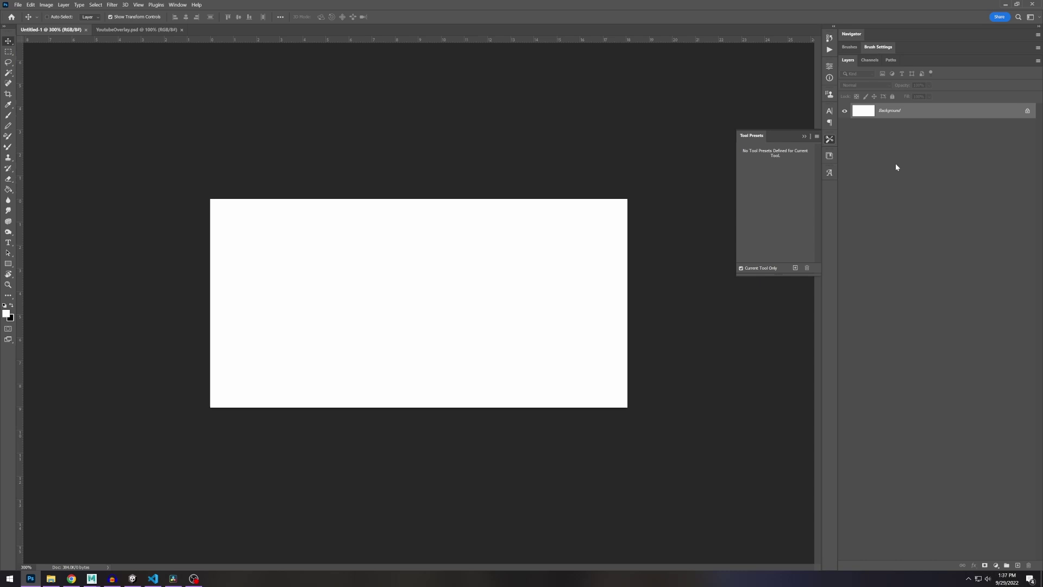
key(b)
key(d)
key(alt+BackSpace)
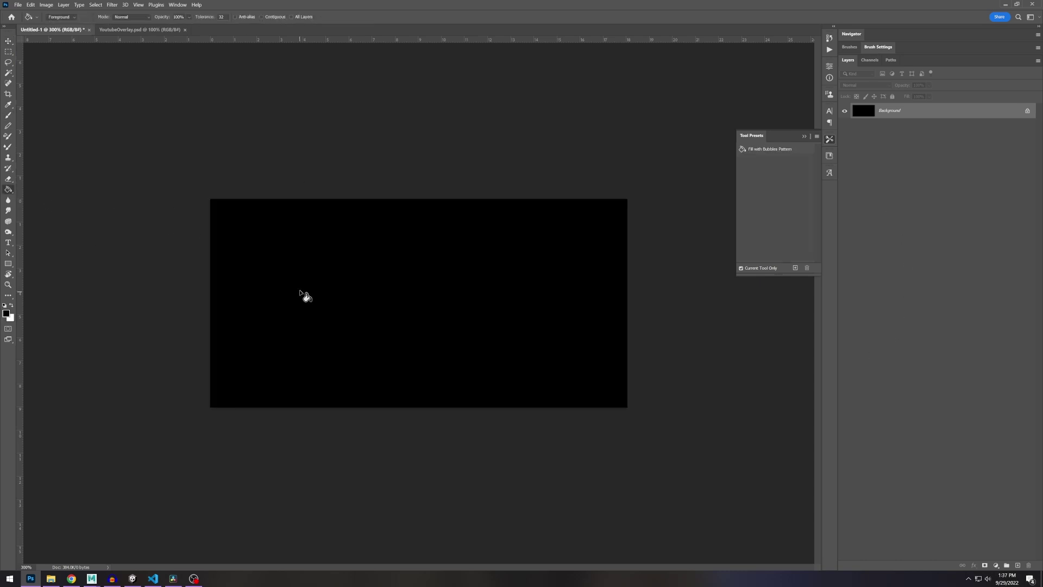
click(138, 6)
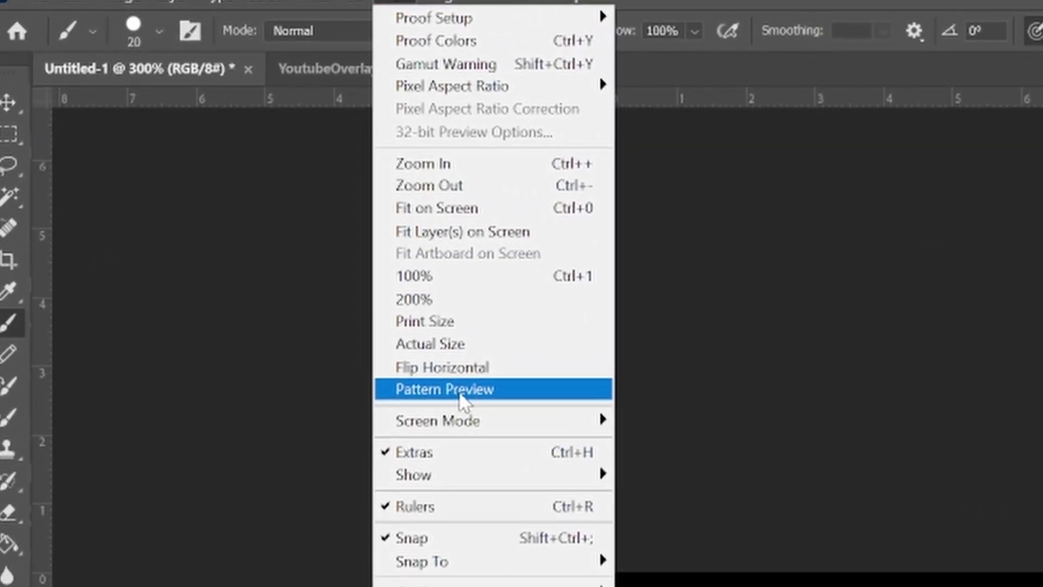
click(472, 394)
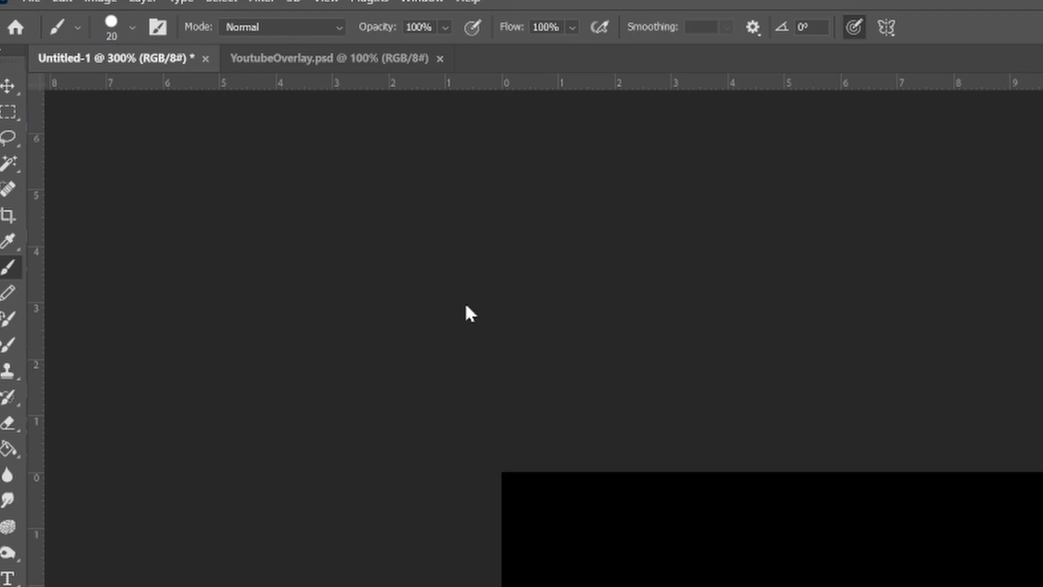
click(752, 318)
click(1017, 565)
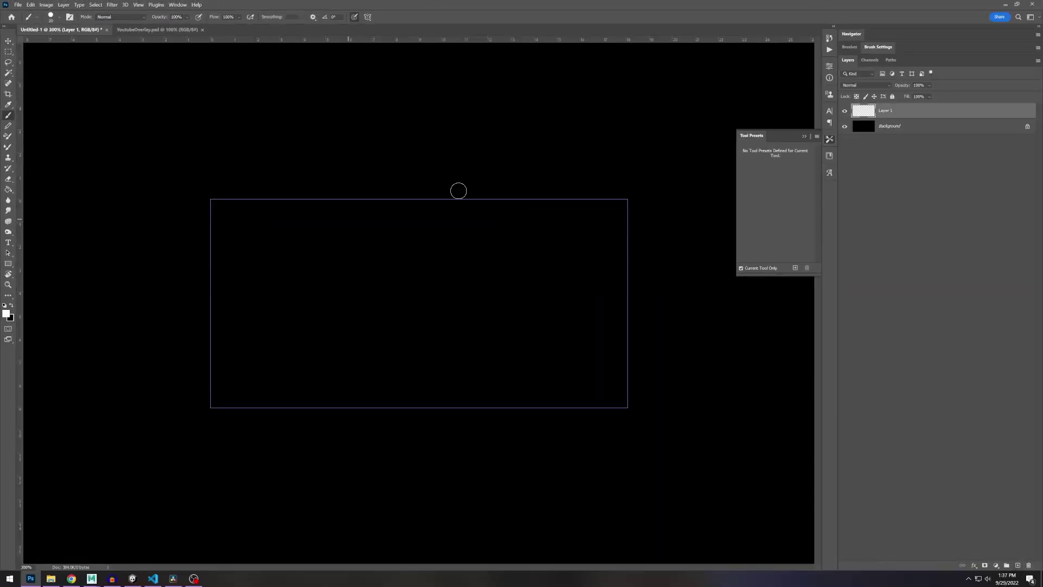
- Paint a white zigzag bolt across the canvas and erase its edges thinner
mouse_move(202, 277)
mouse_down()
mouse_move(402, 336)
mouse_move(607, 295)
mouse_up()
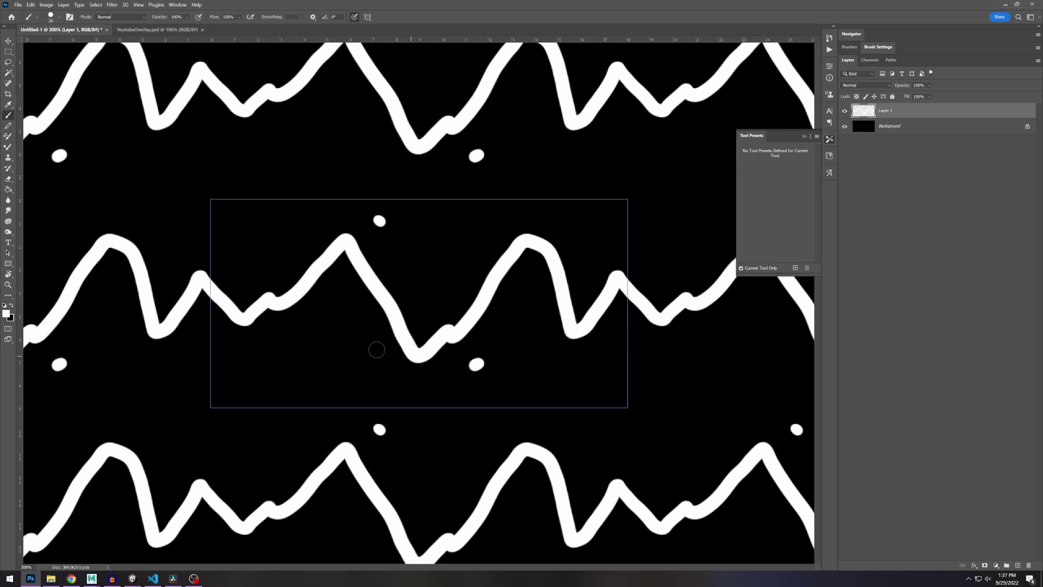
key(e)
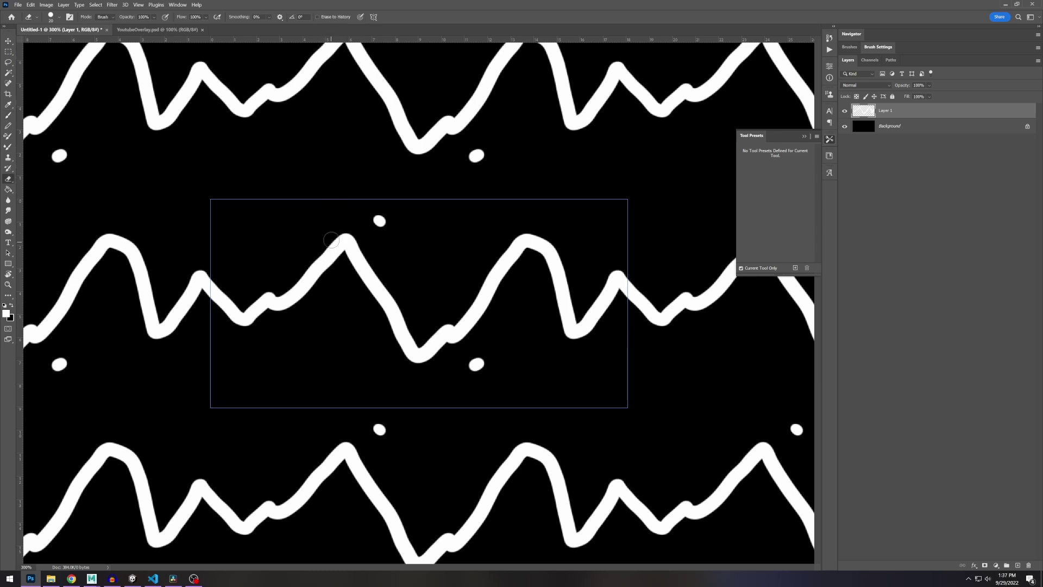
mouse_move(325, 250)
mouse_down()
mouse_move(288, 286)
mouse_move(311, 301)
mouse_up()
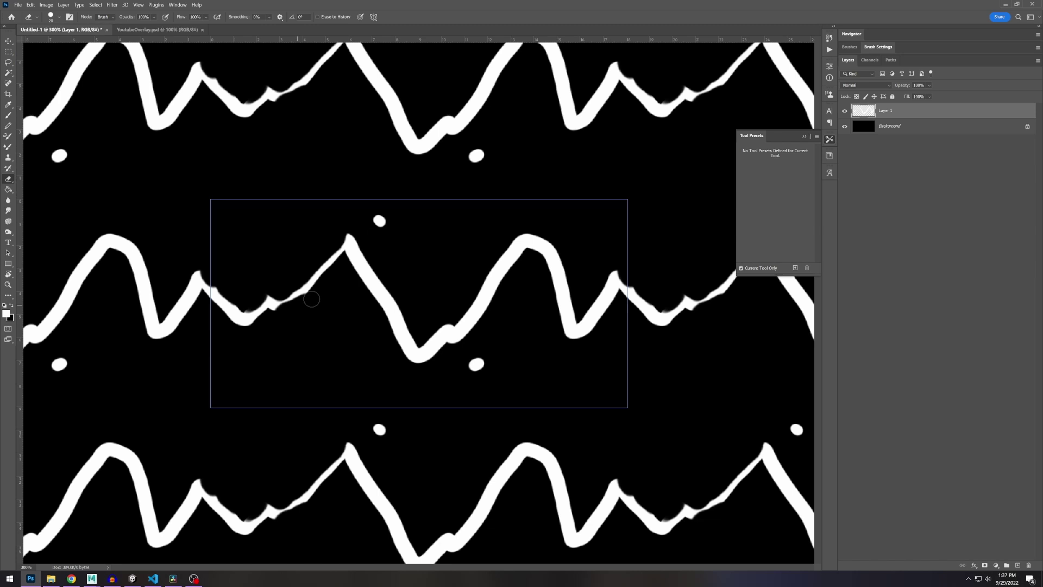
drag(344, 265, 382, 305)
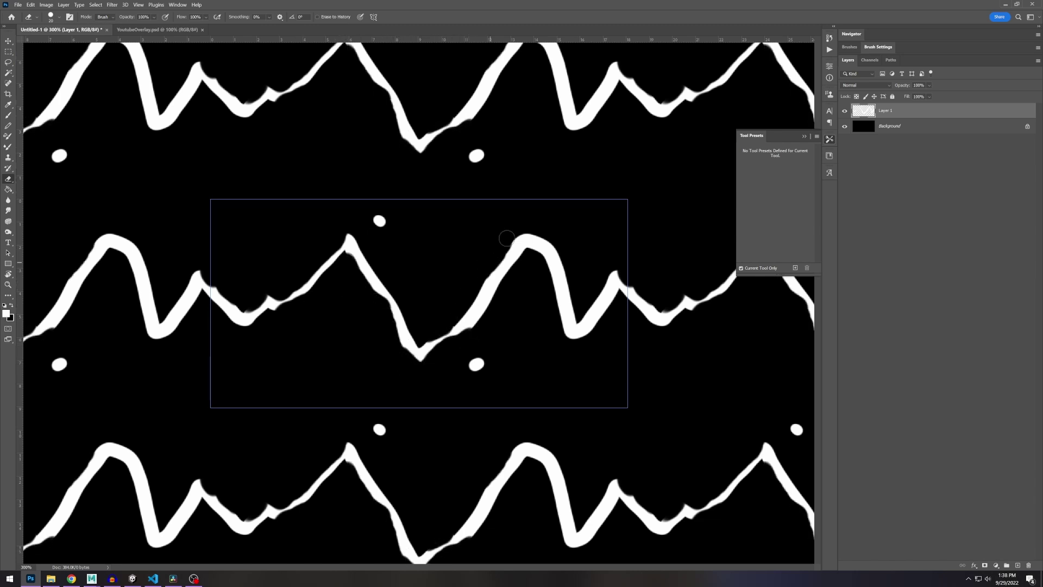
drag(507, 238, 464, 299)
mouse_move(545, 242)
mouse_down()
mouse_move(555, 337)
mouse_move(605, 327)
mouse_up()
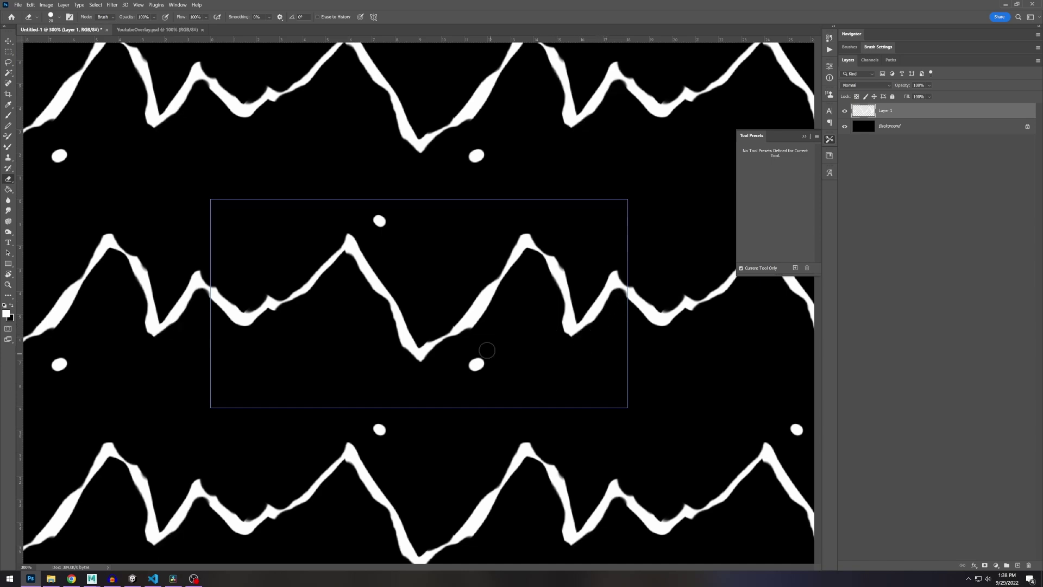
- Add a 43 px Stroke with Gradient fill type to Layer 1
double_click(932, 113)
click(277, 262)
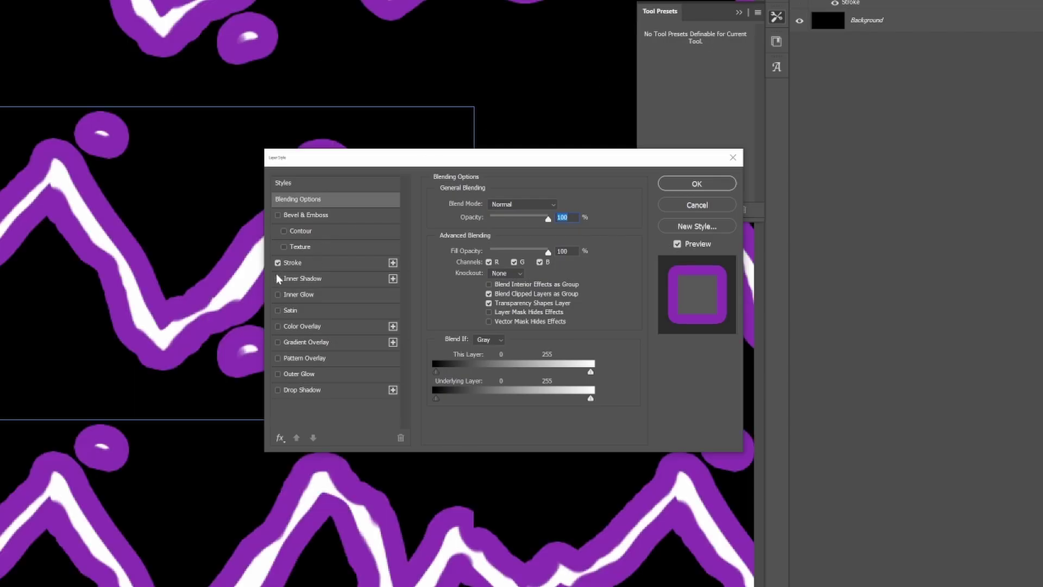
drag(487, 206, 492, 206)
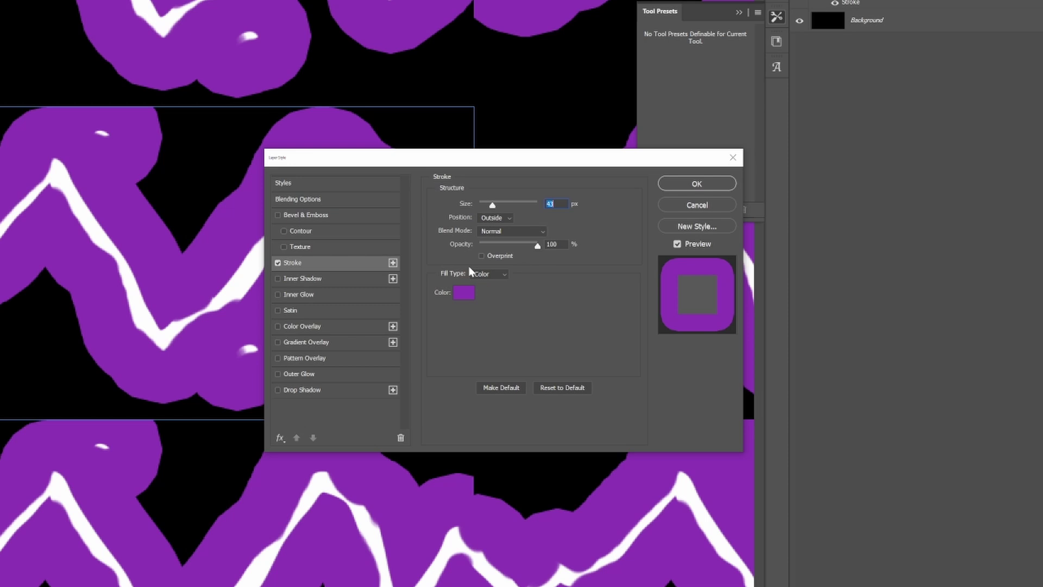
click(484, 275)
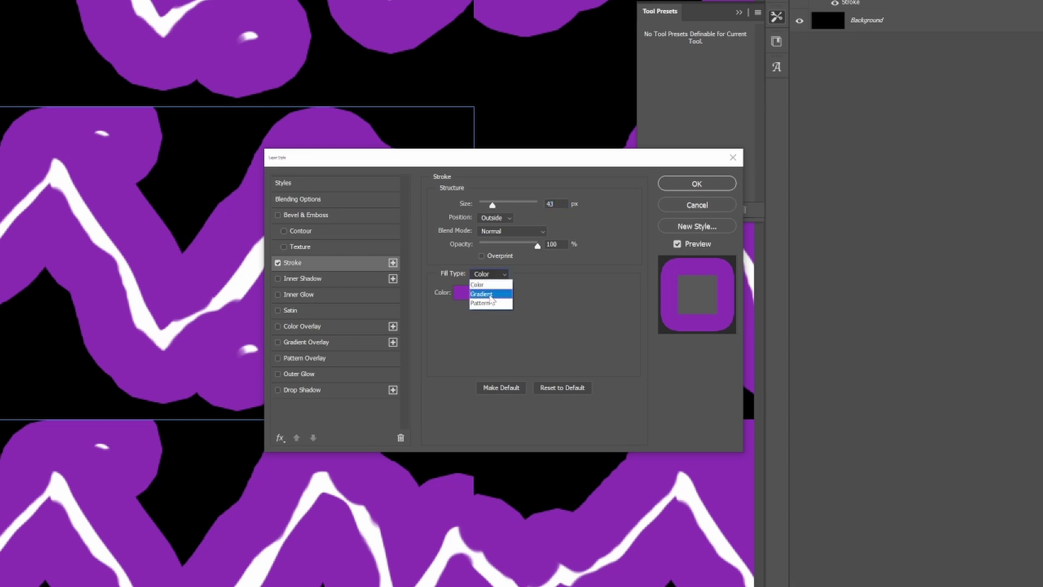
click(486, 294)
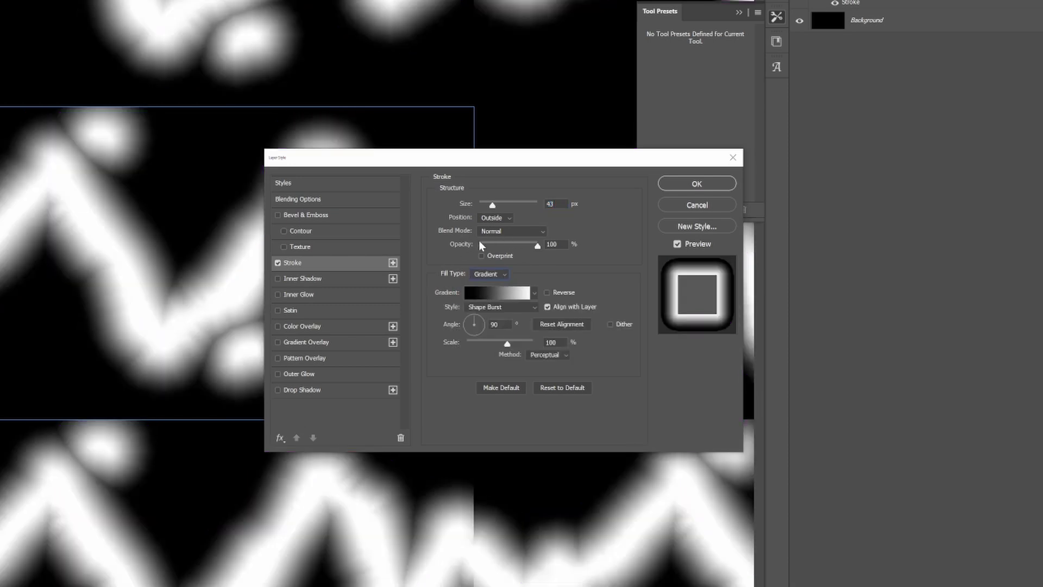
- Make the gradient's end stop mid grey, use Shape Burst style, and add a second Stroke
click(530, 294)
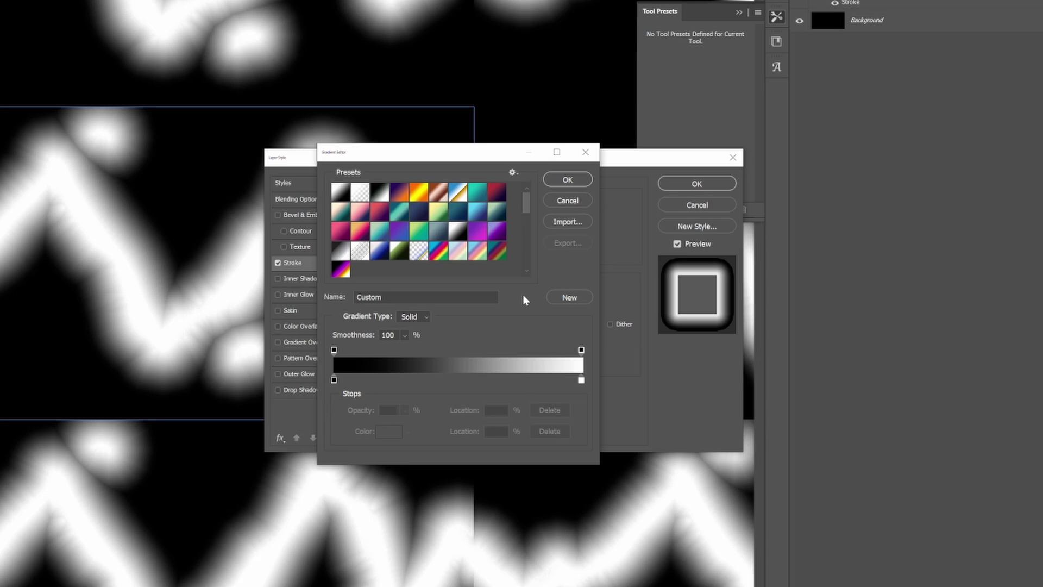
click(389, 432)
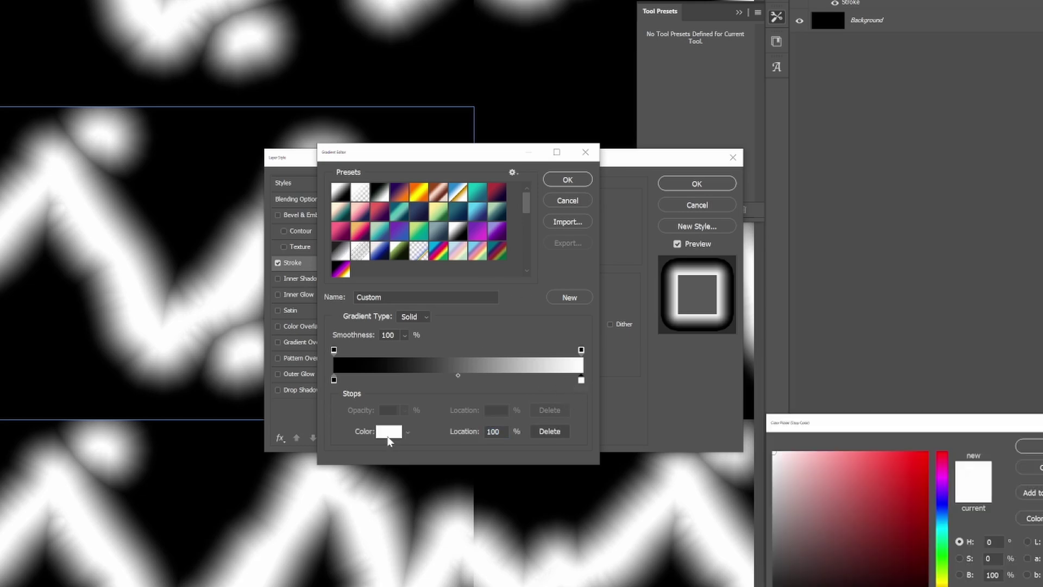
drag(800, 504, 774, 525)
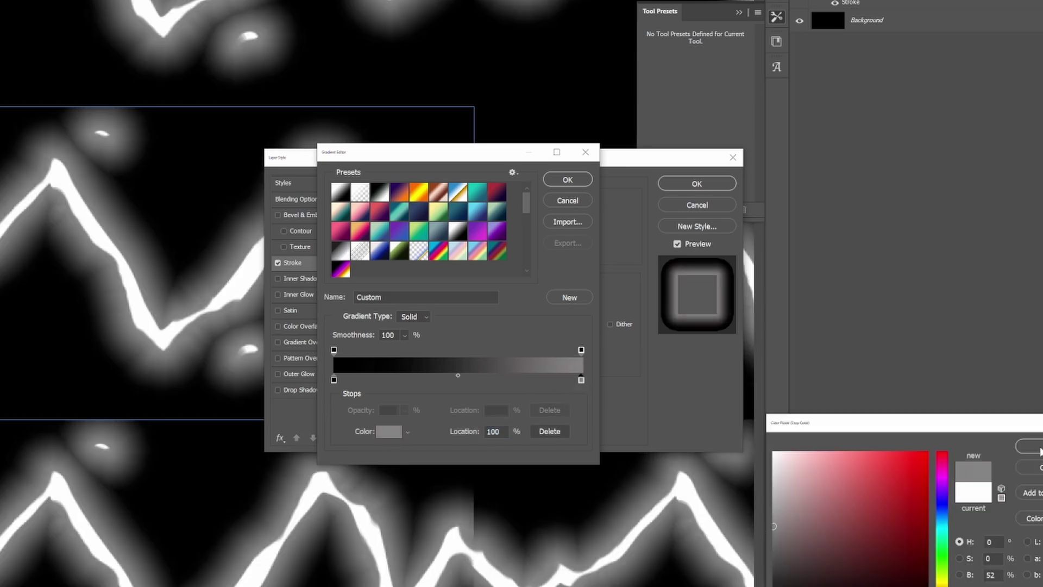
click(1039, 450)
click(568, 179)
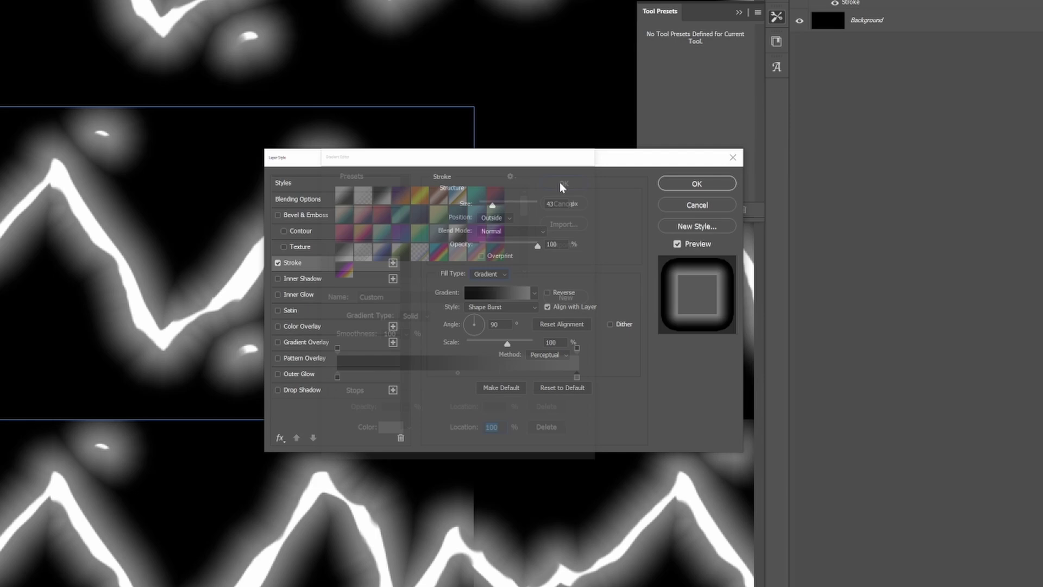
click(481, 308)
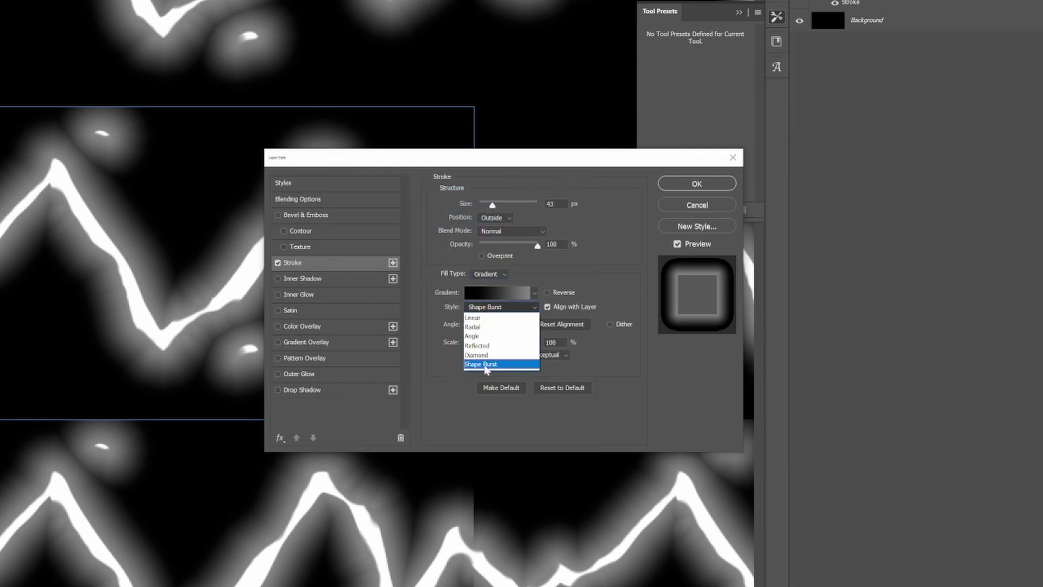
click(482, 365)
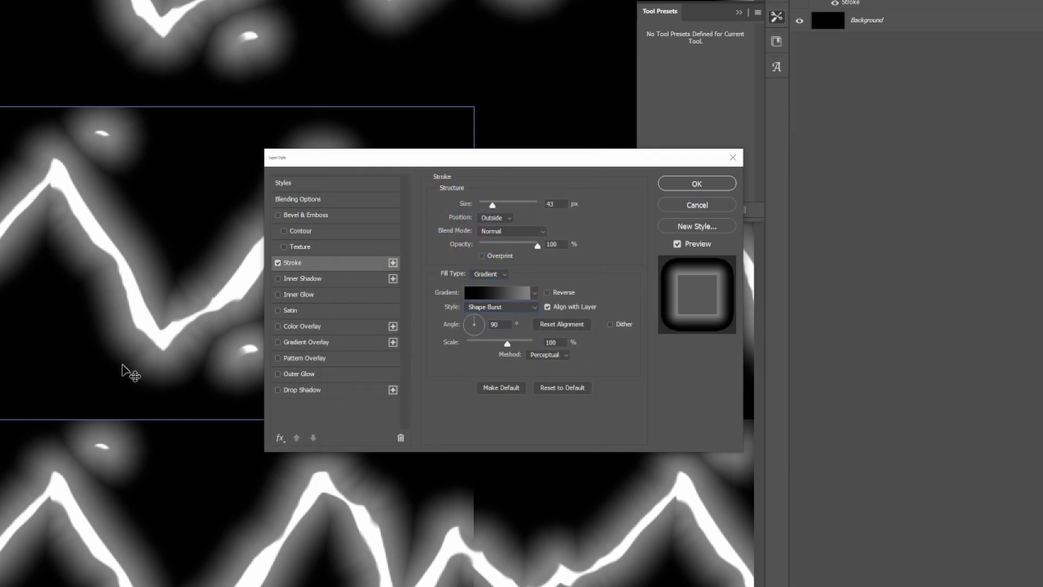
click(393, 263)
- Reverse the second stroke's gradient and place that stroke inside the bolt
click(353, 283)
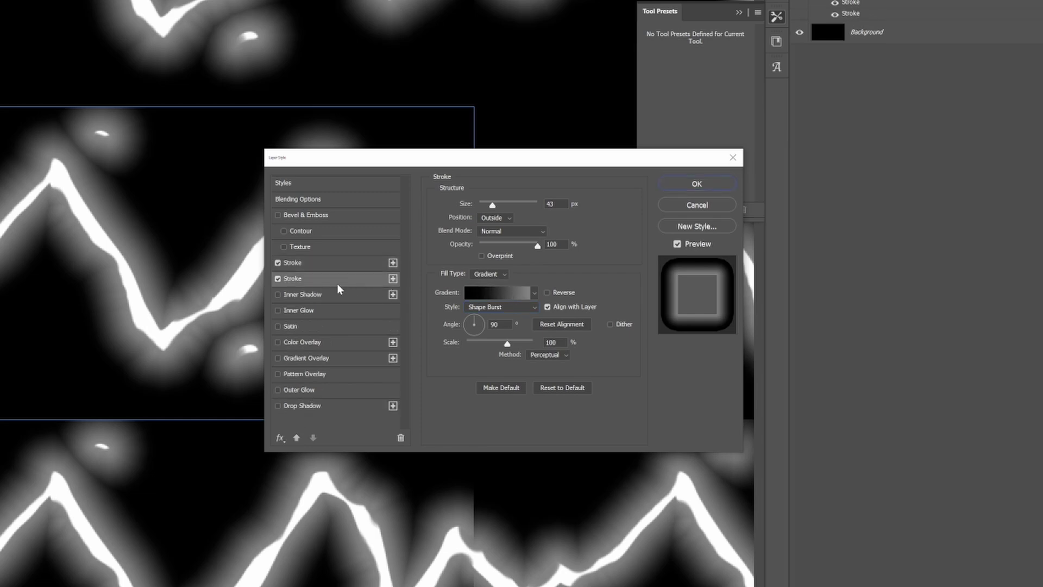
click(534, 294)
click(546, 300)
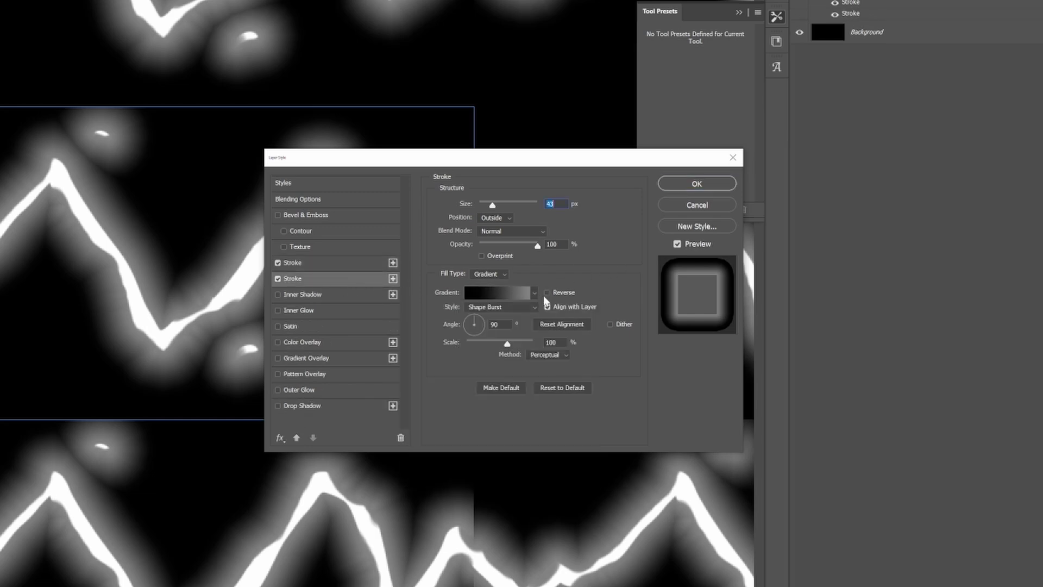
click(547, 293)
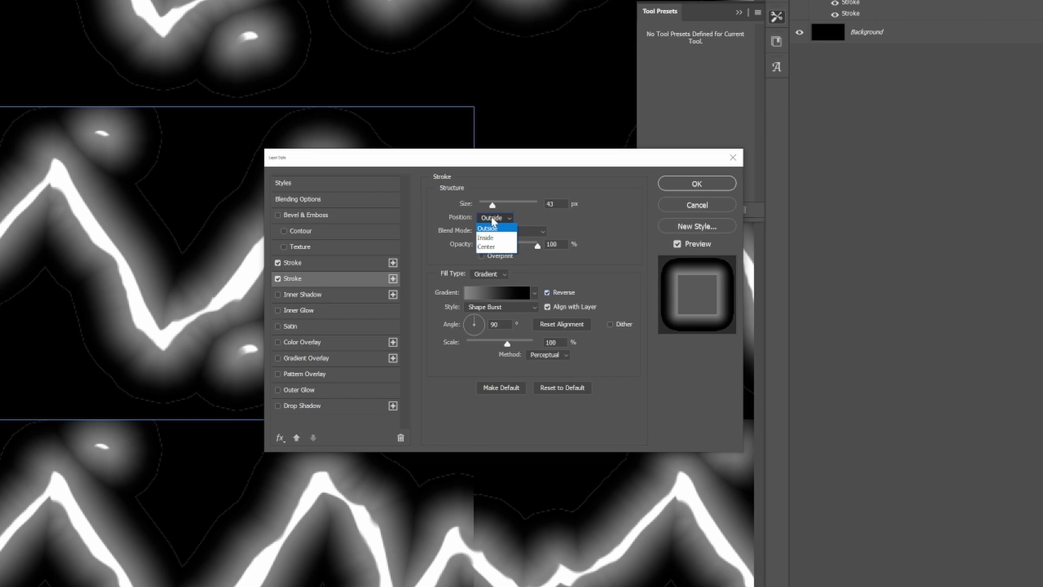
click(492, 239)
- Set the second stroke's left gradient stop to white and reduce its size
click(499, 293)
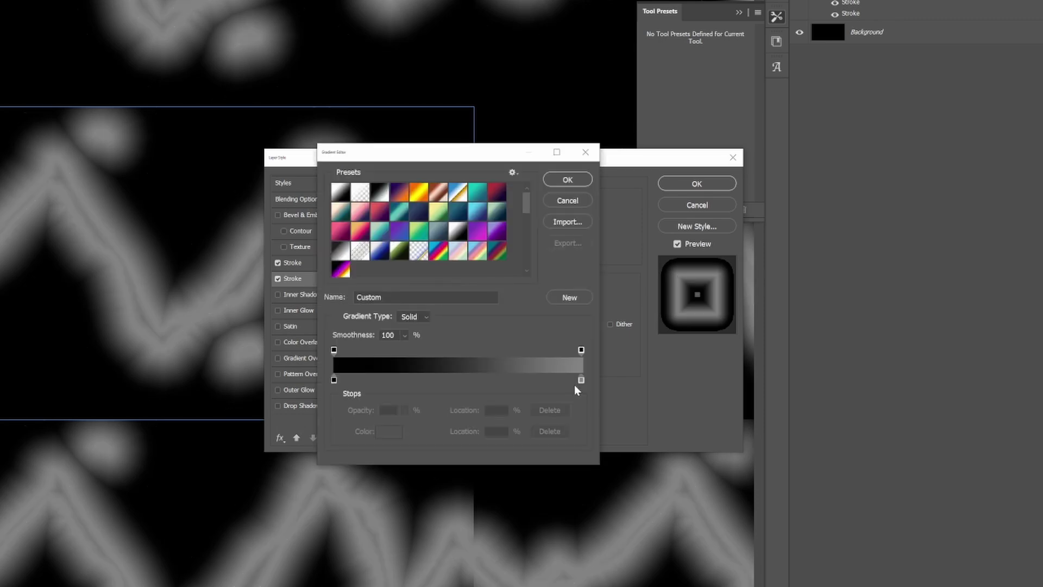
click(388, 432)
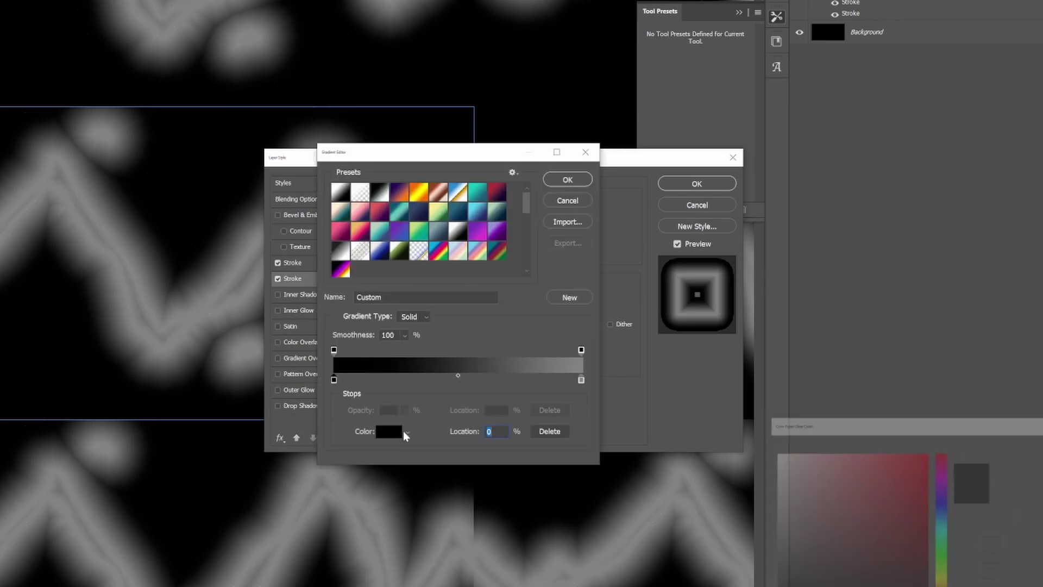
click(779, 457)
click(1029, 446)
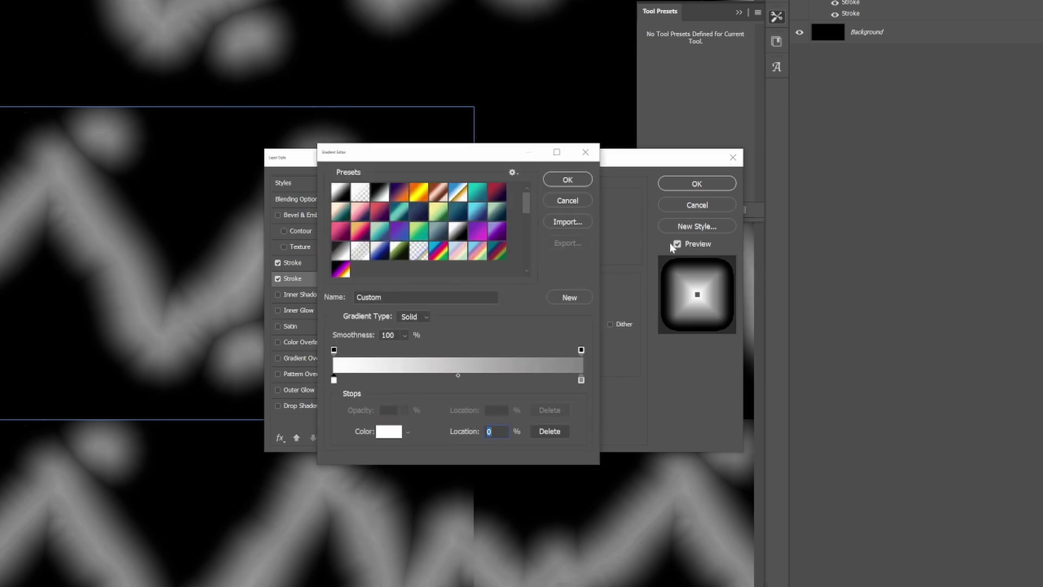
click(571, 181)
drag(489, 208, 487, 209)
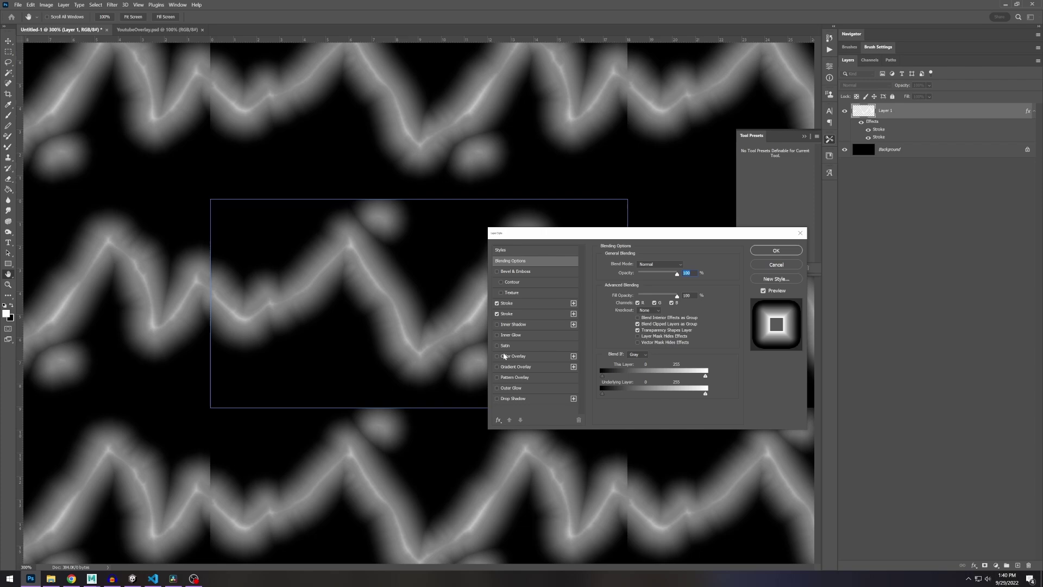
click(516, 305)
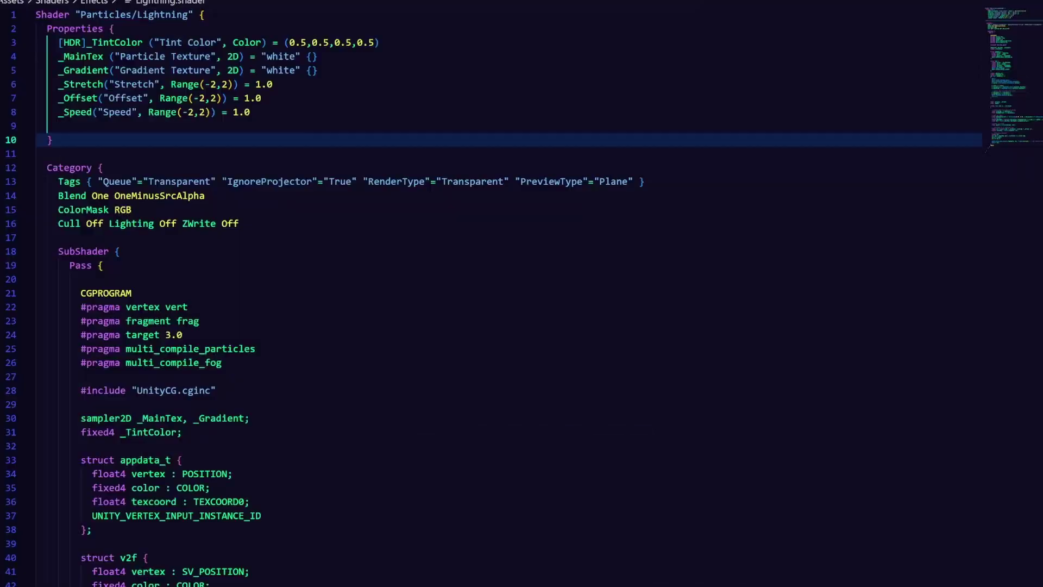
click(851, 451)
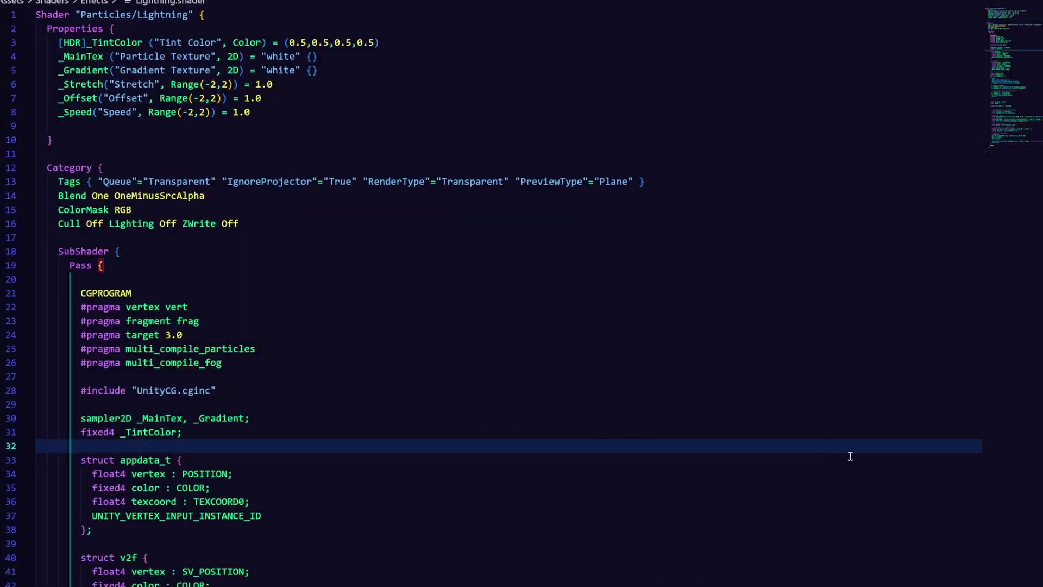
scroll(847, 461, down, 12)
scroll(841, 468, down, 4)
scroll(841, 467, down, 7)
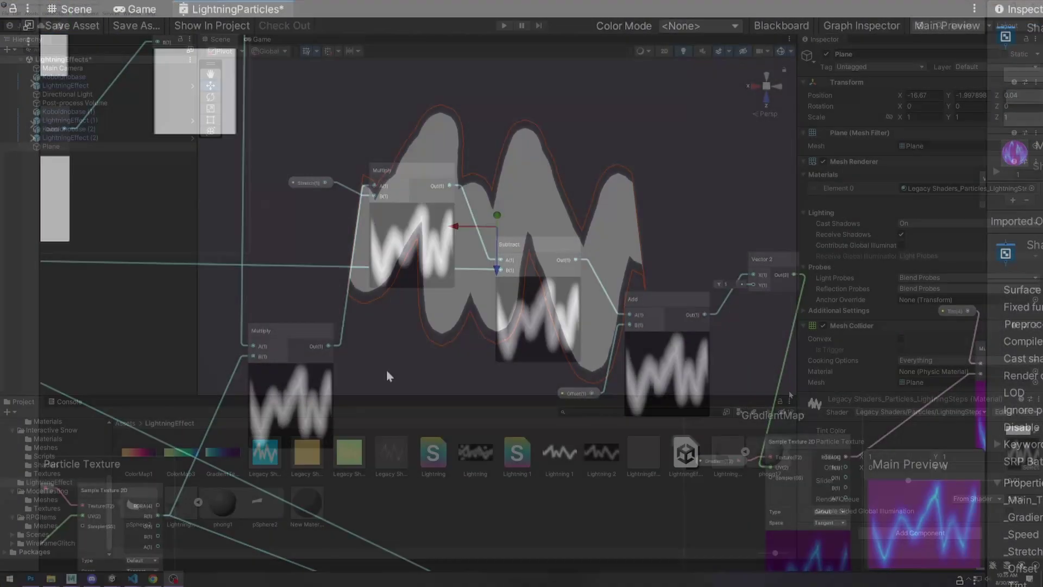
- Raise the Shader Graph Slider value to narrow the lightning falloff
drag(983, 527, 1019, 527)
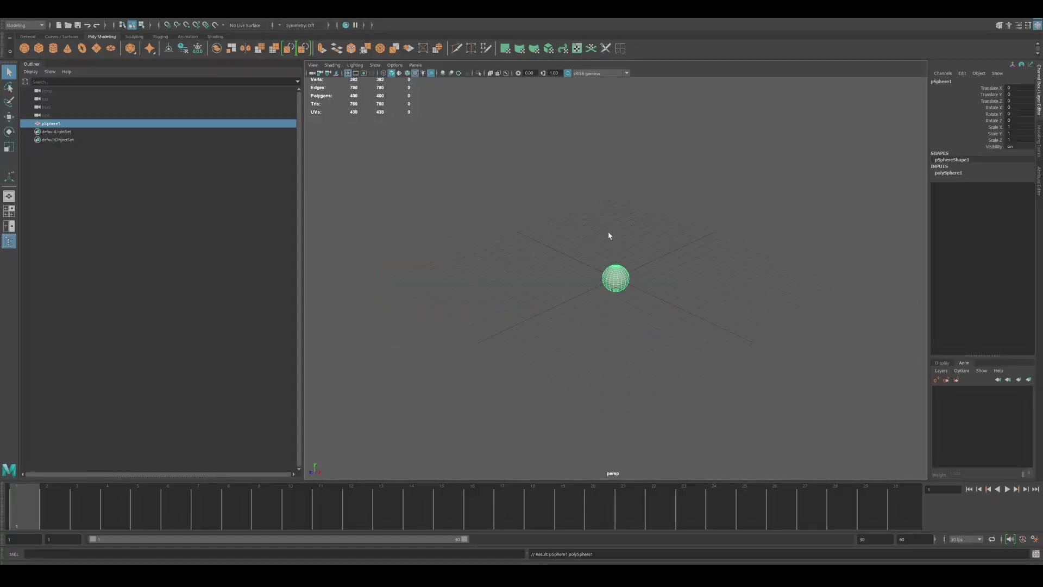
scroll(618, 265, up, 5)
- Delete the sphere's top, bottom and extra faces, leaving a ring strip
key(F11)
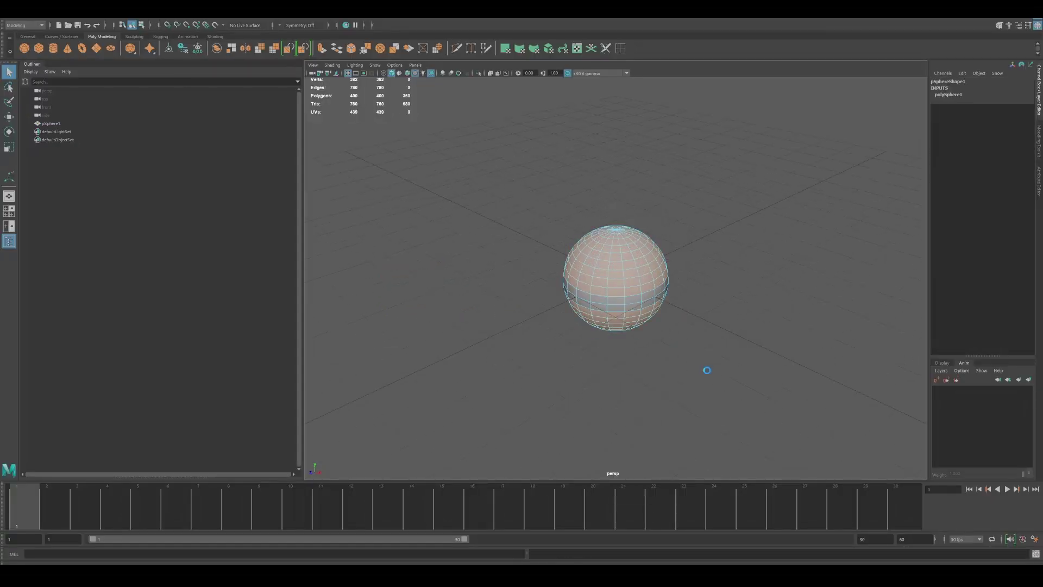
key(Delete)
alt+drag(707, 370, 590, 320)
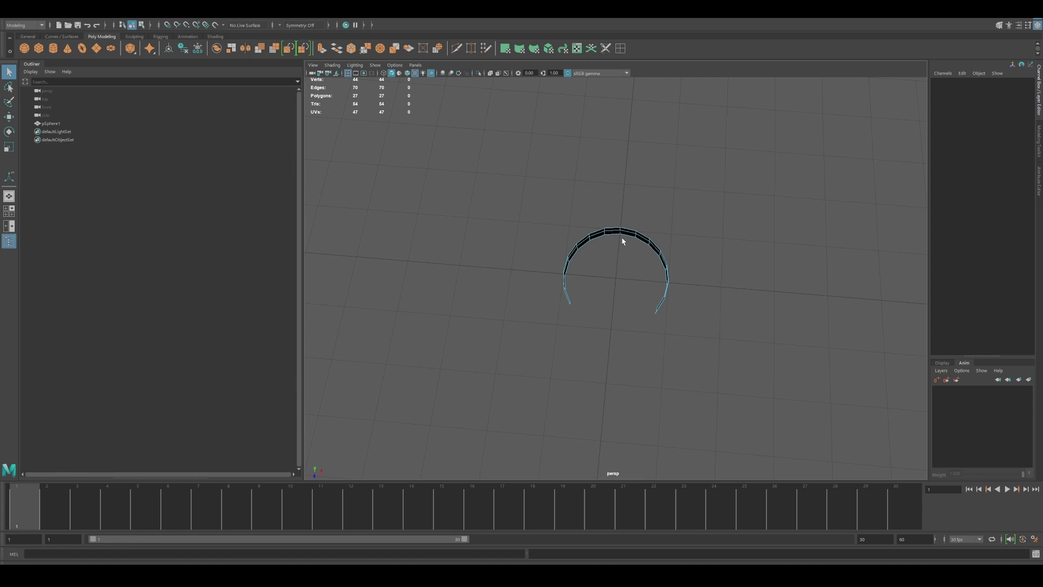
key(Delete)
alt+drag(573, 275, 636, 261)
- Move and rotate a strip face to bend the ribbon, undoing the excessive rotation
key(F8)
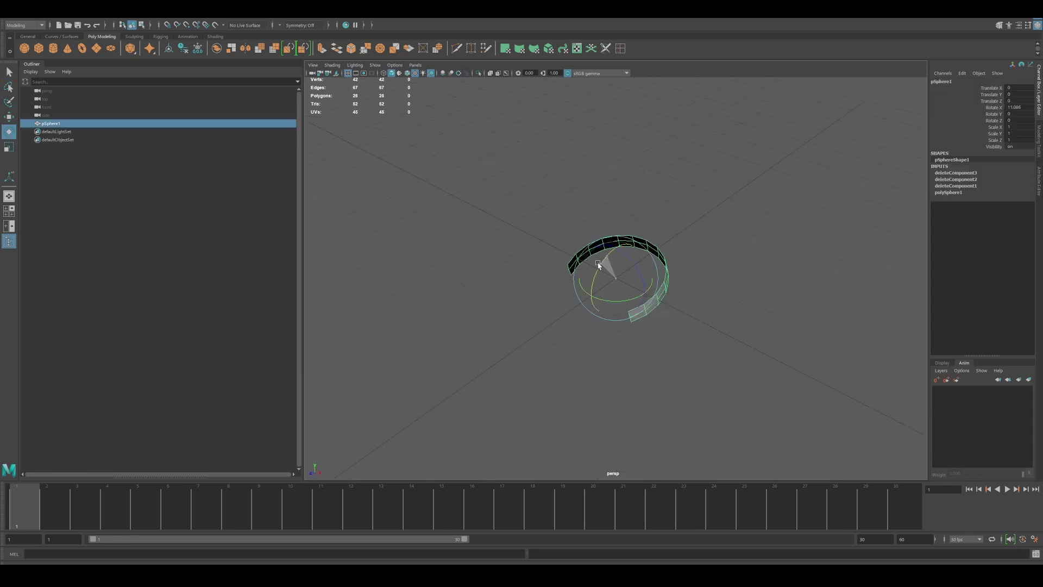
key(F11)
click(622, 241)
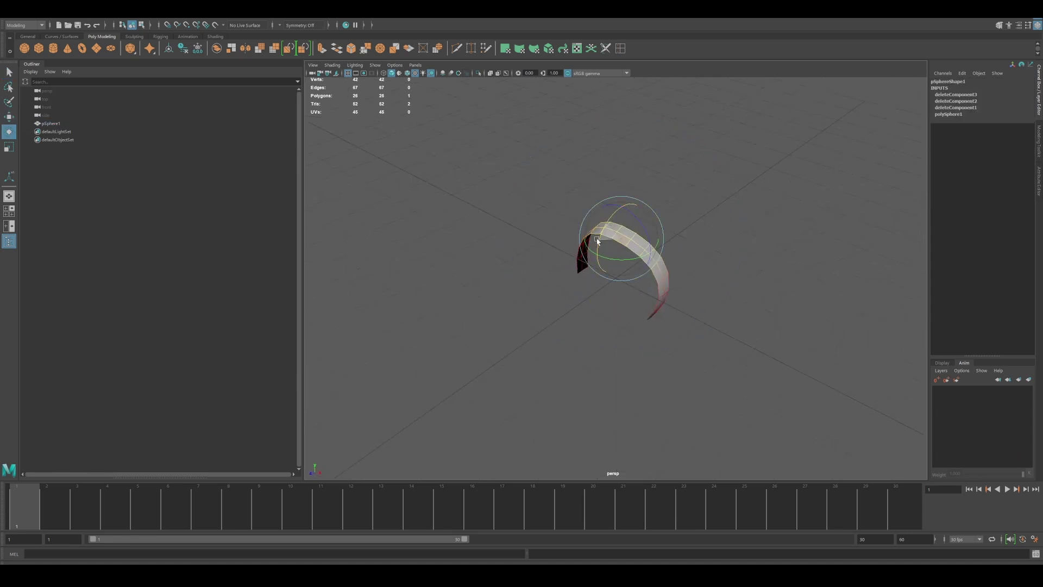
drag(620, 268, 605, 233)
key(e)
mouse_move(711, 291)
alt+mouse_down()
mouse_move(605, 310)
mouse_move(641, 275)
alt+mouse_up()
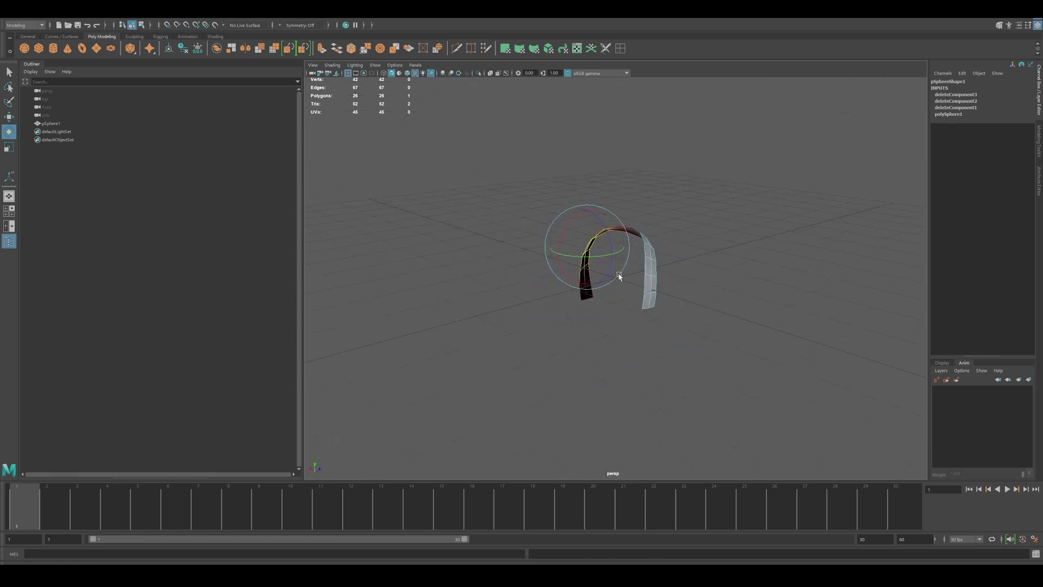
key(ctrl+z)
- In the UV Editor, move the ribbon's UV shell and stretch it across the 0–1 space
key(F8)
click(351, 25)
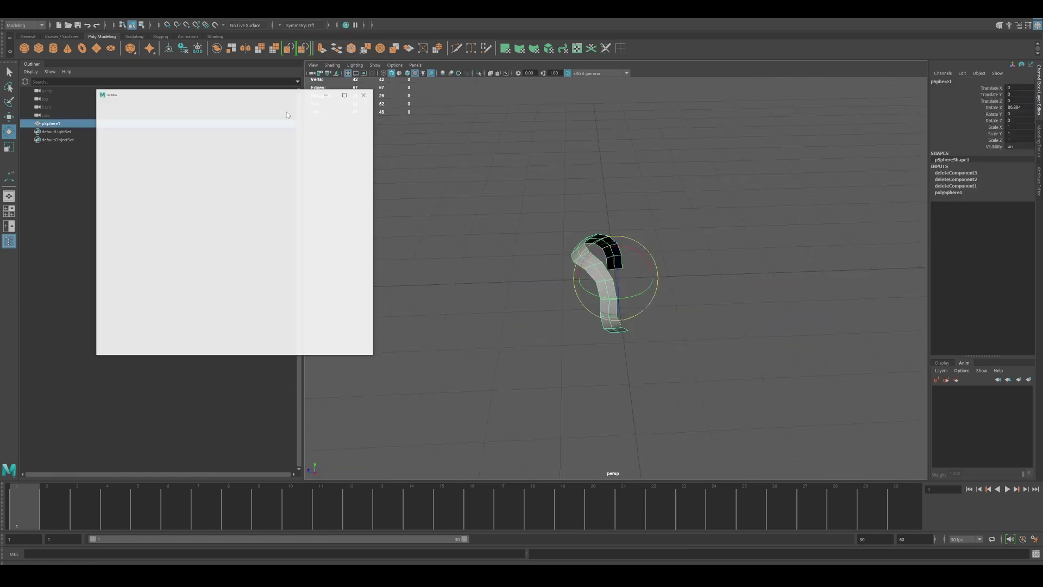
drag(305, 268, 362, 252)
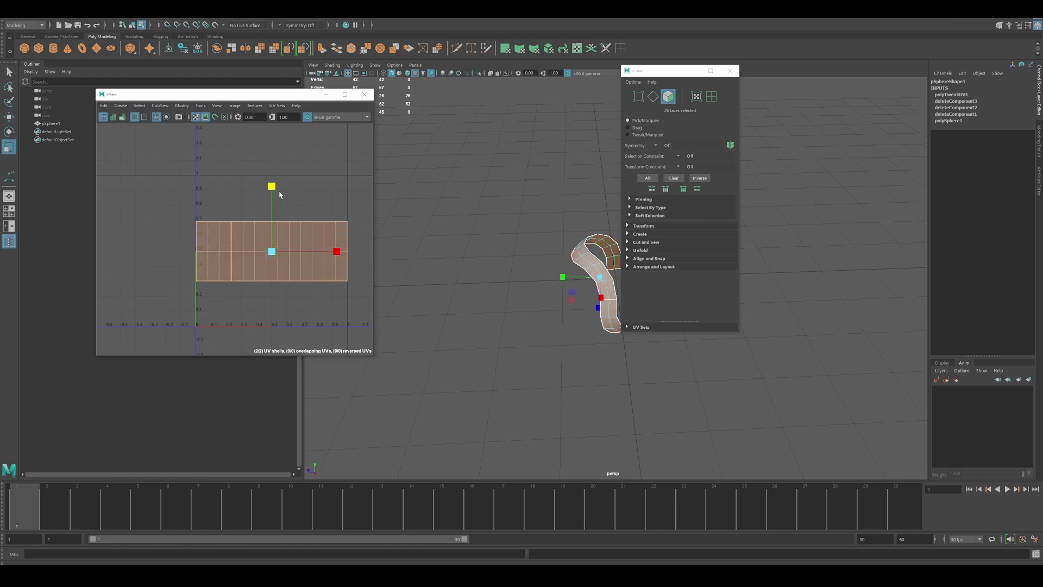
drag(271, 186, 271, 123)
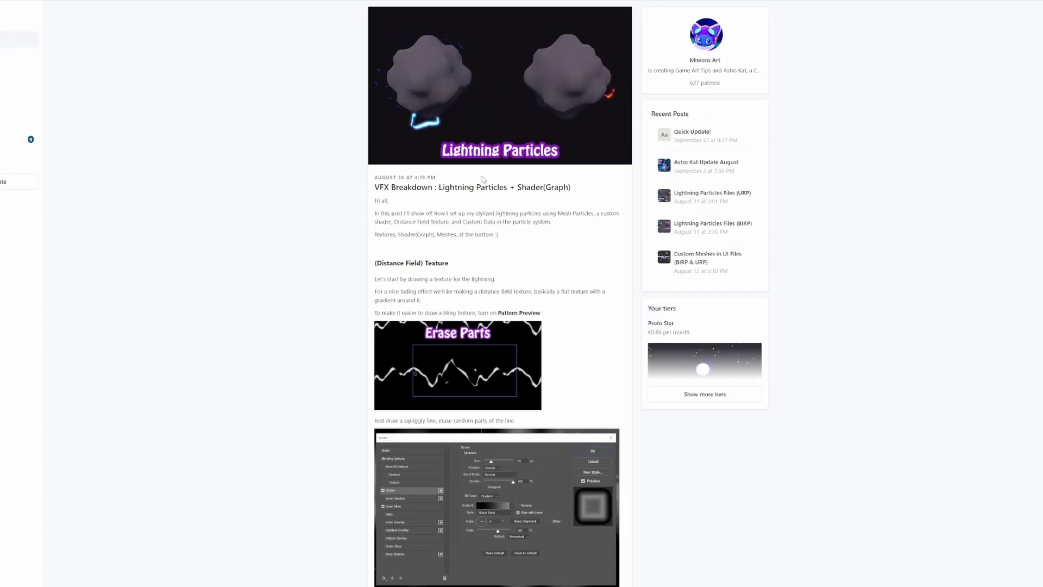
scroll(498, 293, down, 10)
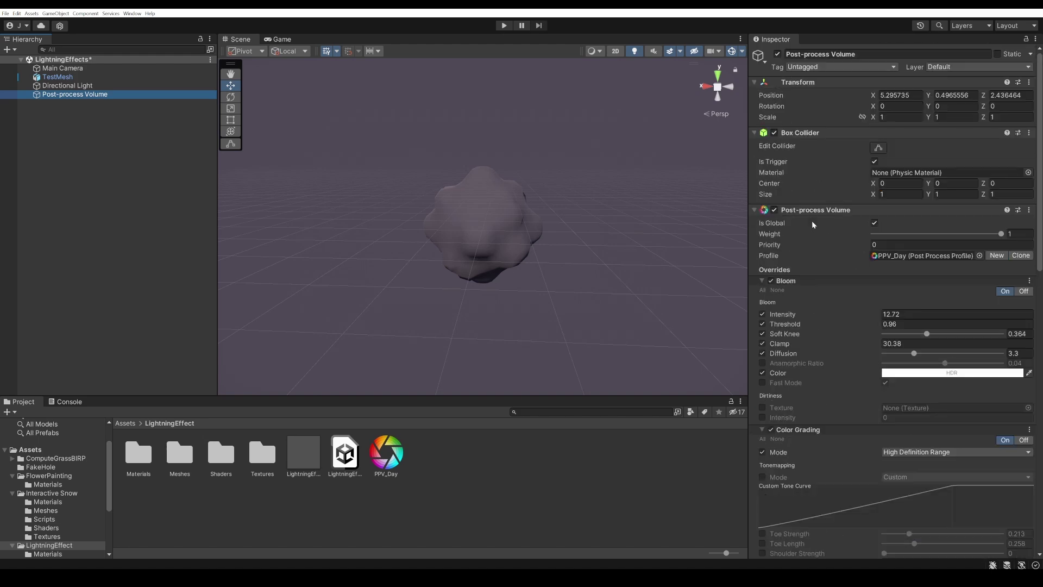
- Create a Particle System and set its Renderer material to Legacy Lightning
click(110, 209)
right_click(89, 153)
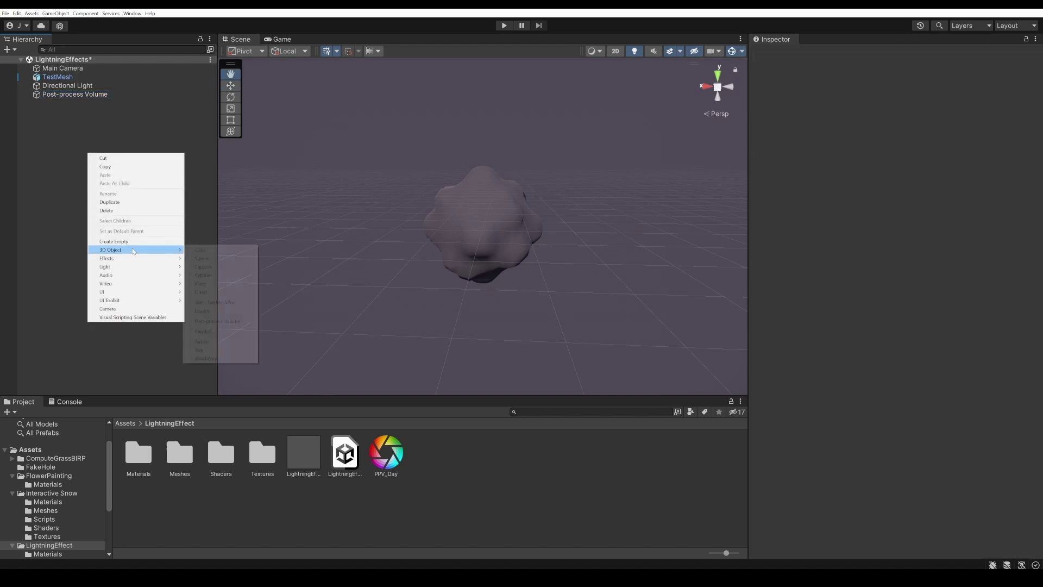
click(211, 258)
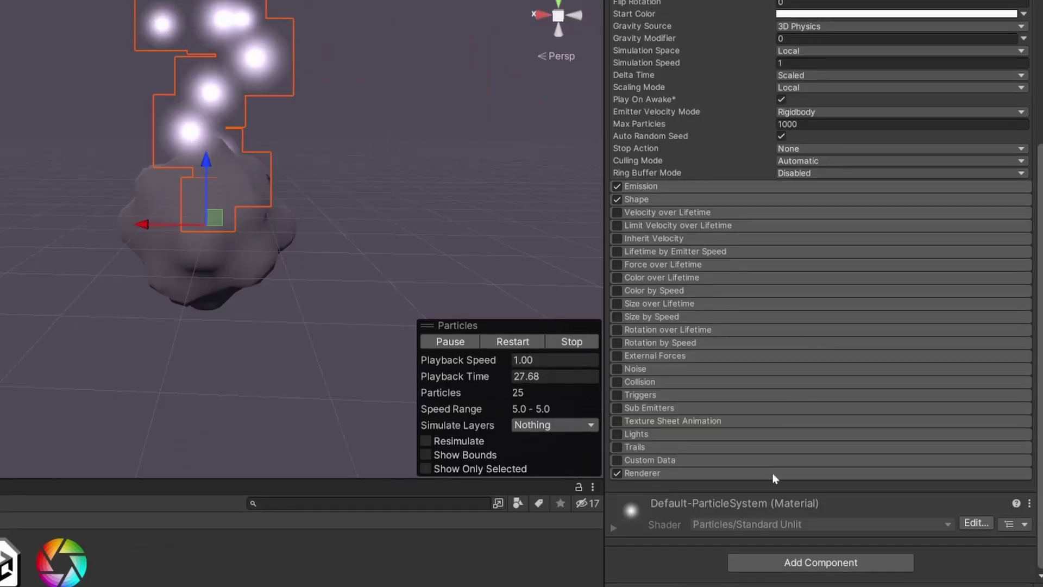
click(770, 476)
scroll(887, 462, down, 5)
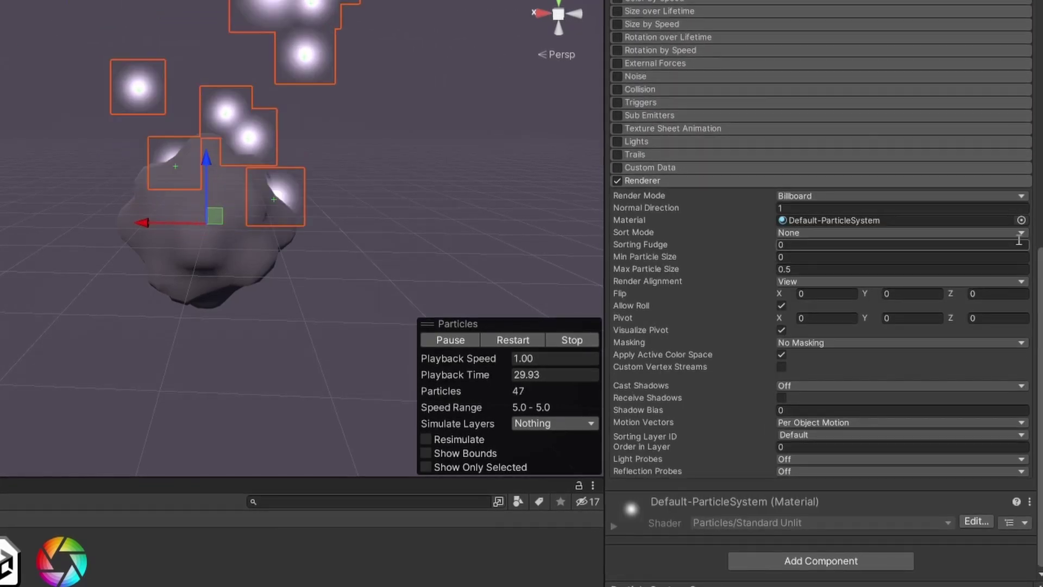
click(1023, 219)
click(600, 343)
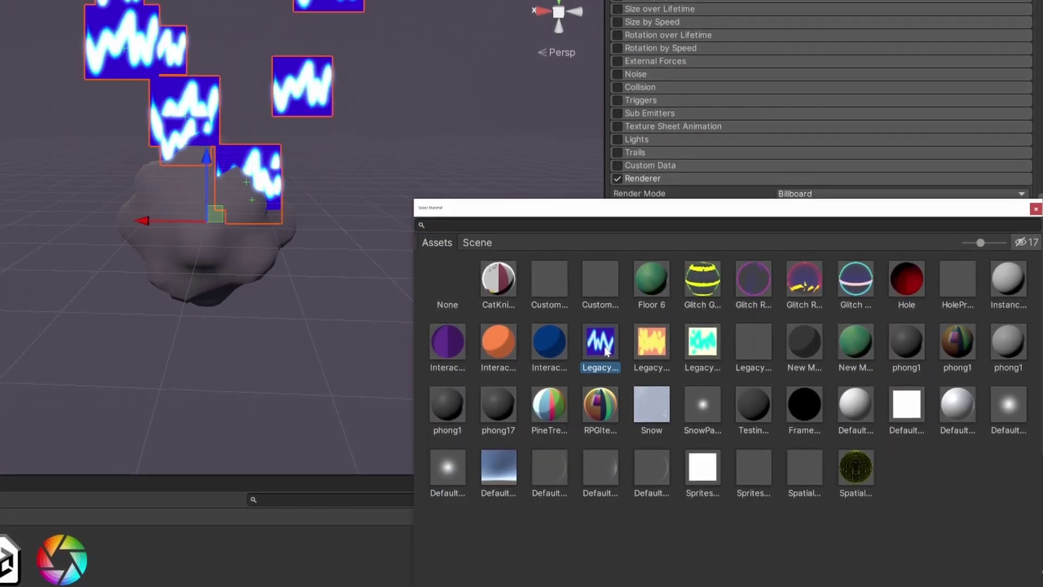
double_click(600, 343)
scroll(750, 296, up, 5)
scroll(895, 171, up, 5)
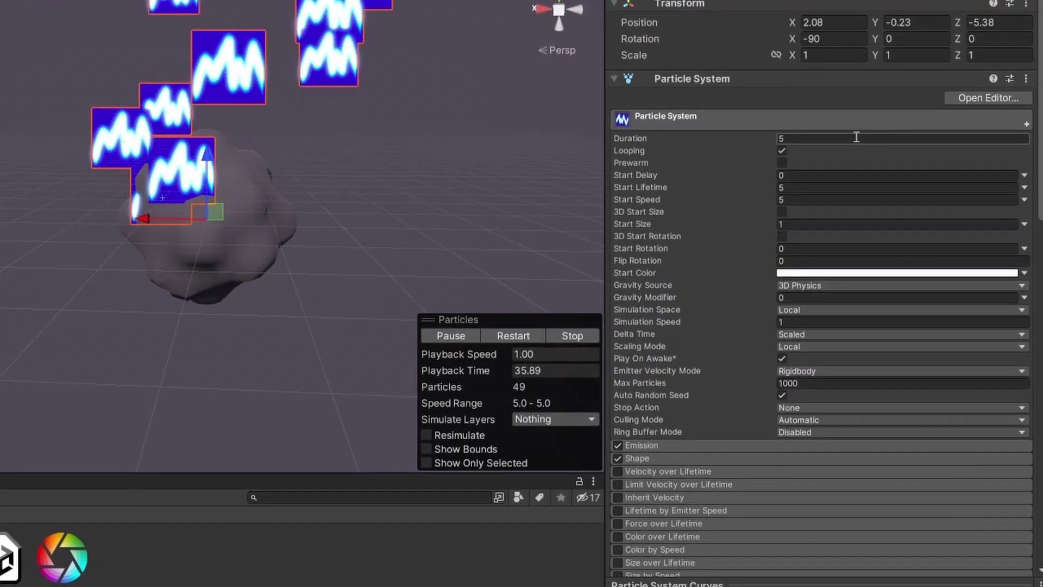
- Set Start Lifetime to random between 1 and 2, and Start Speed to 0
click(831, 174)
click(1025, 187)
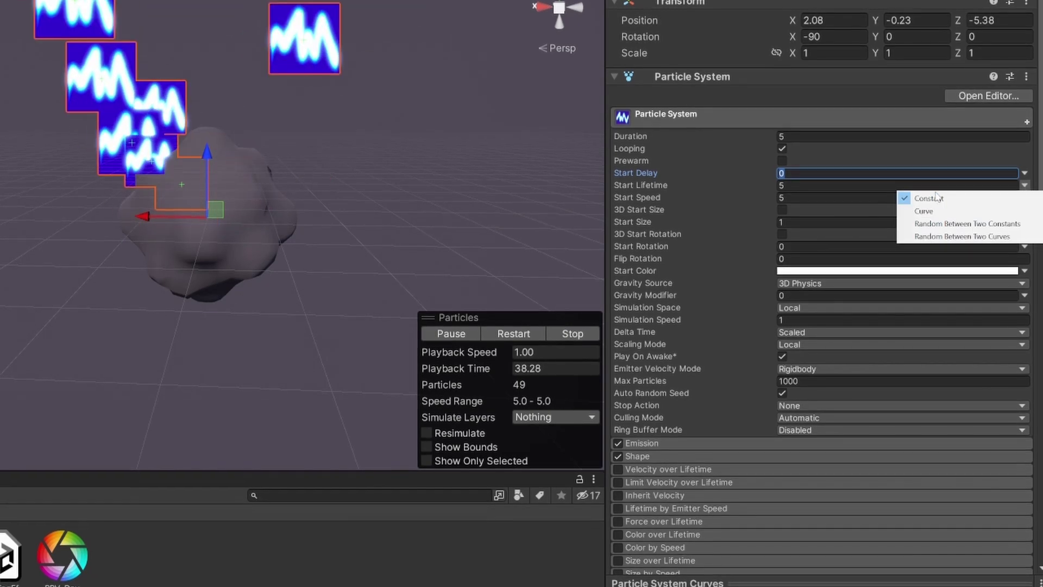
click(932, 223)
key(Tab)
text(1)
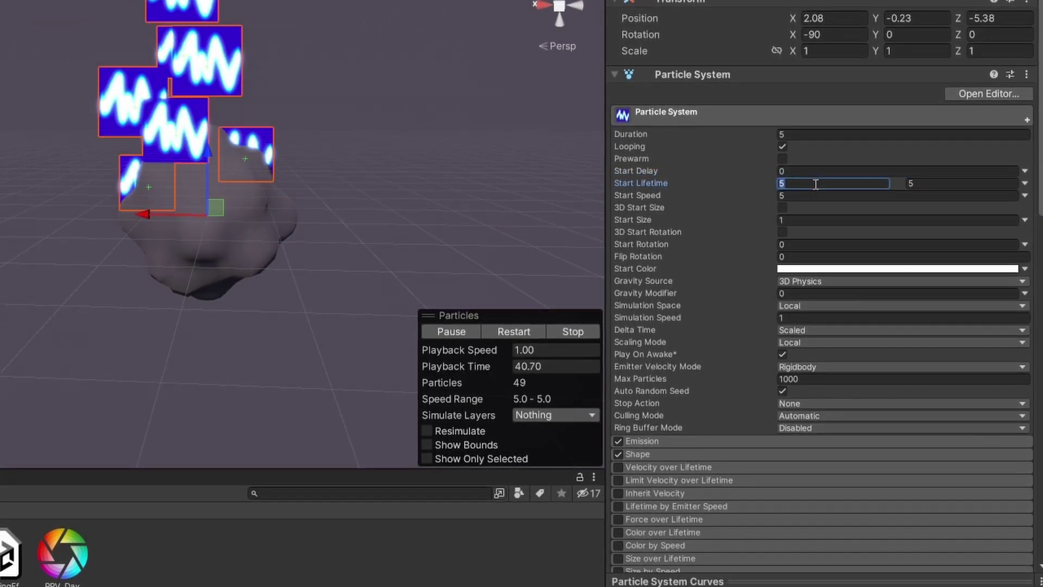
key(Tab)
text(2)
click(854, 190)
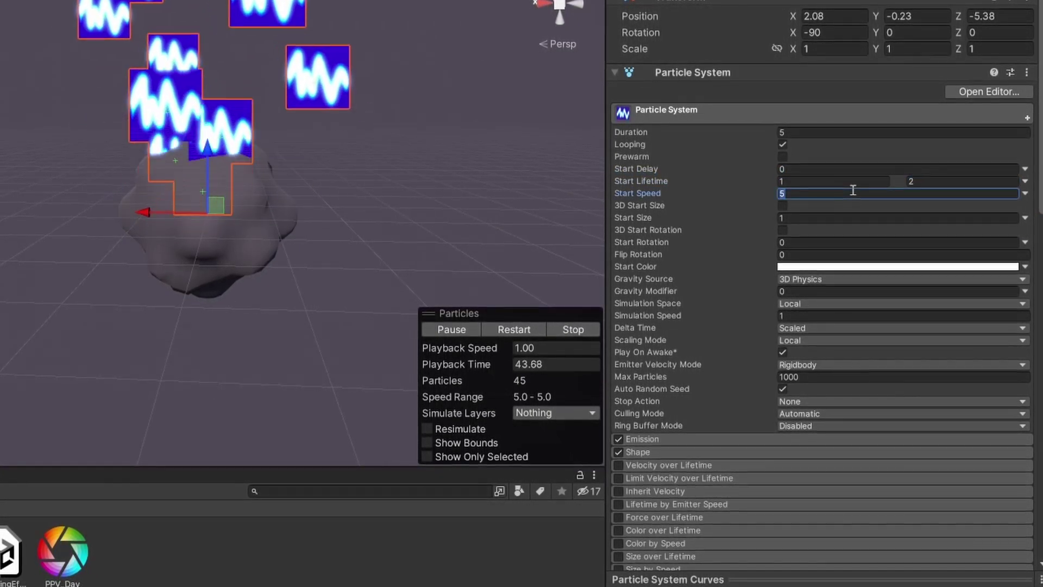
text(0)
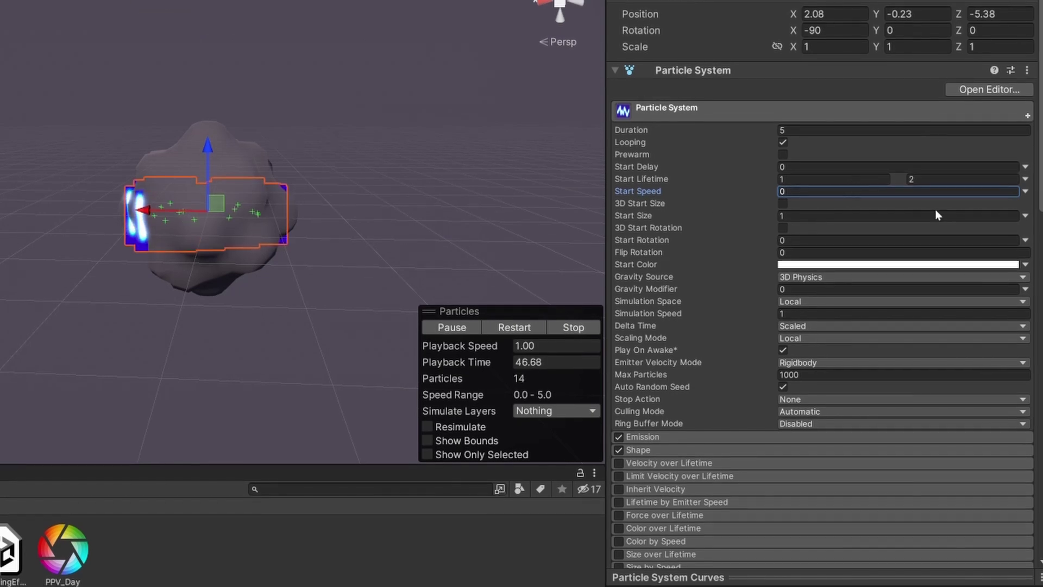
- Enable 3D Start Size with X and Z at 0.5 and Y random 1–2
click(783, 204)
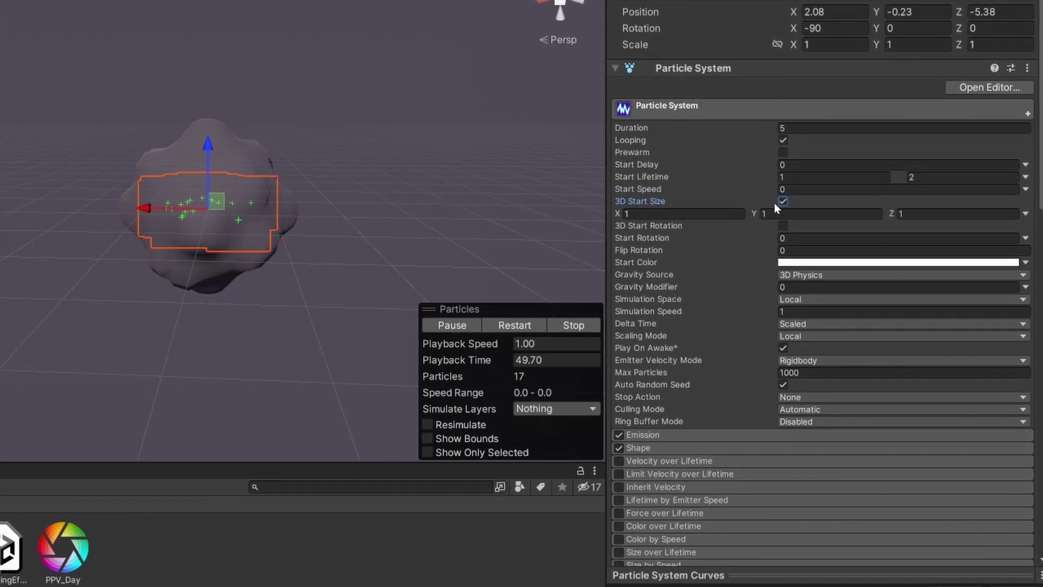
click(1025, 213)
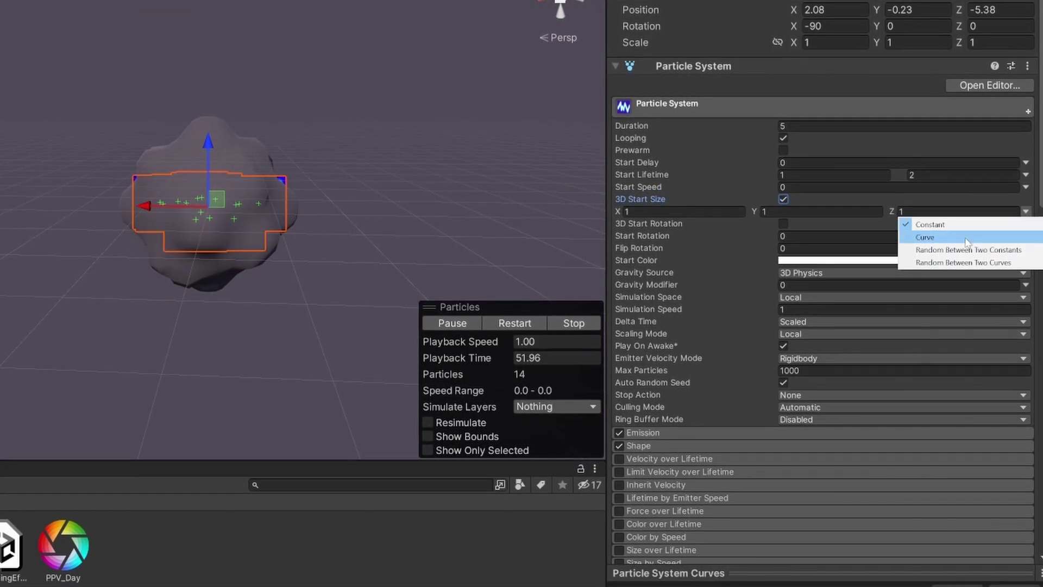
click(969, 250)
text(0.5)
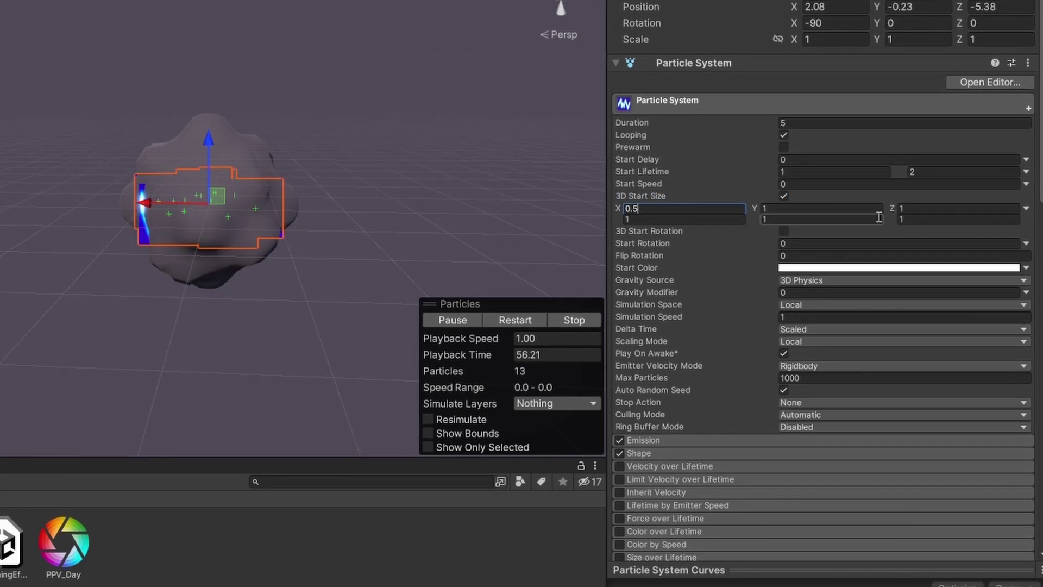
click(921, 208)
text(0.)
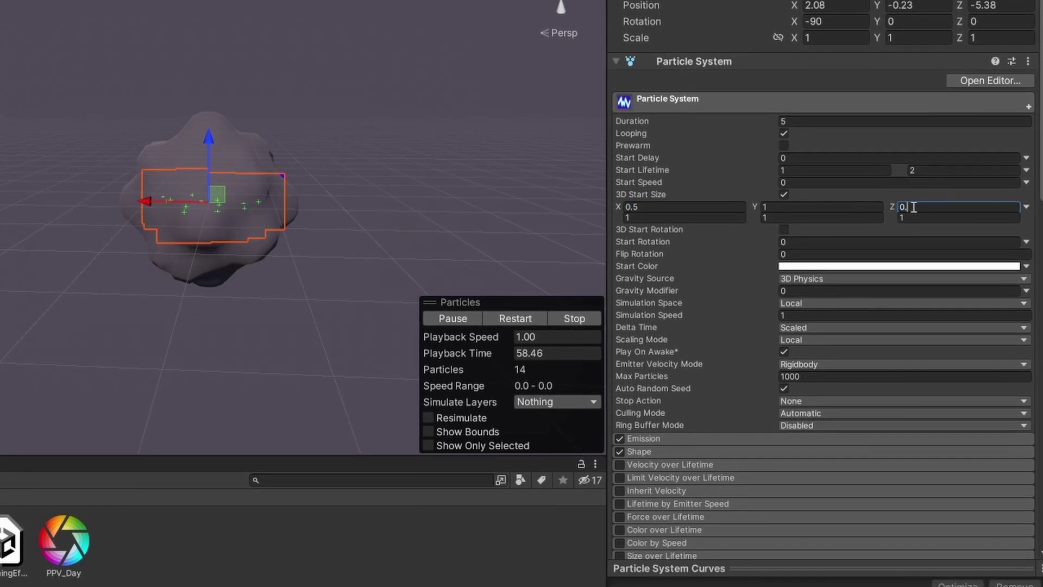
text(5)
click(839, 215)
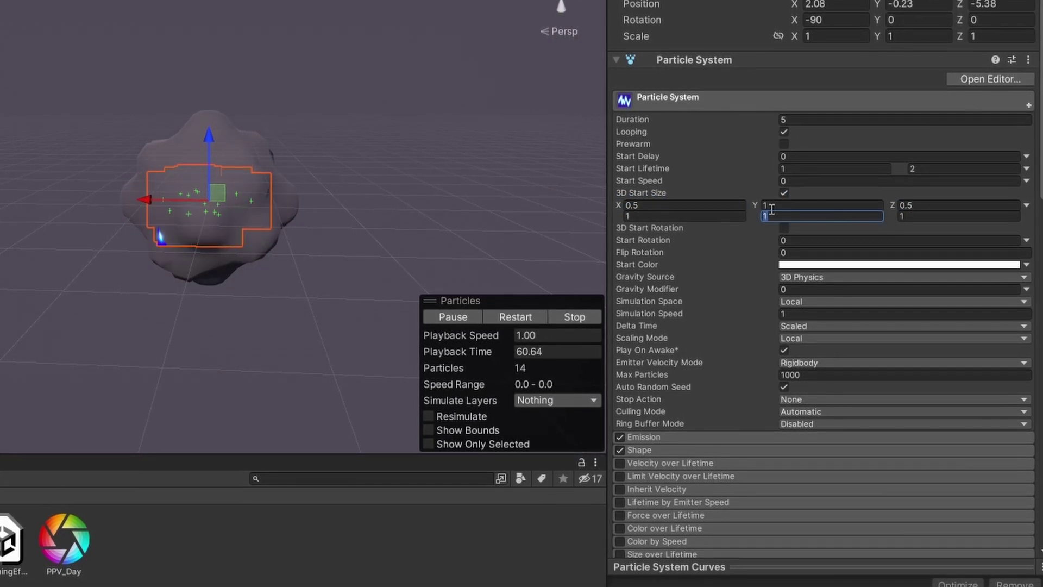
text(2)
scroll(732, 392, down, 1)
- Set Emission Rate over Time to random between 1 and 3
click(731, 347)
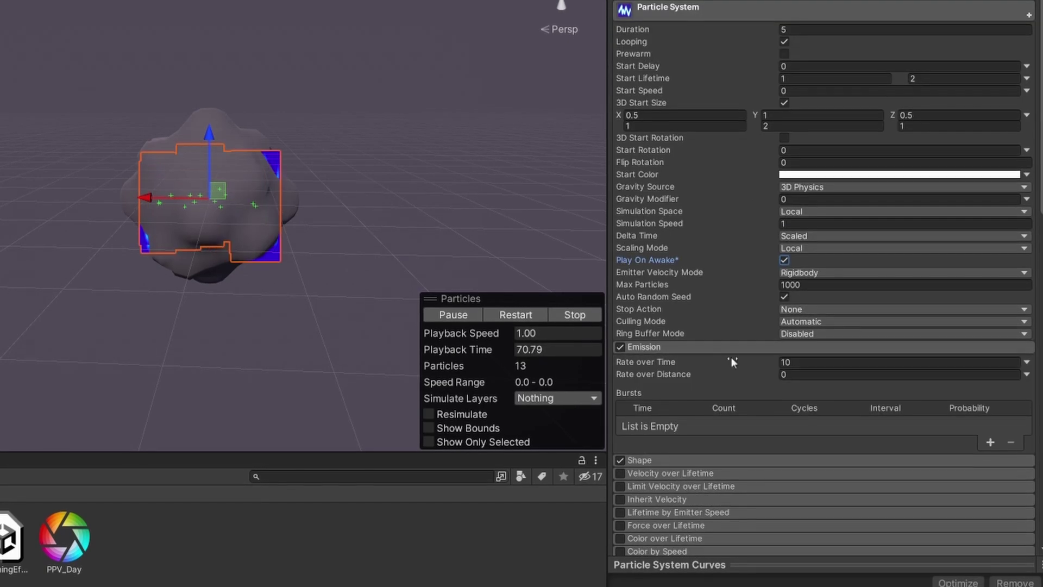
click(1027, 361)
click(938, 397)
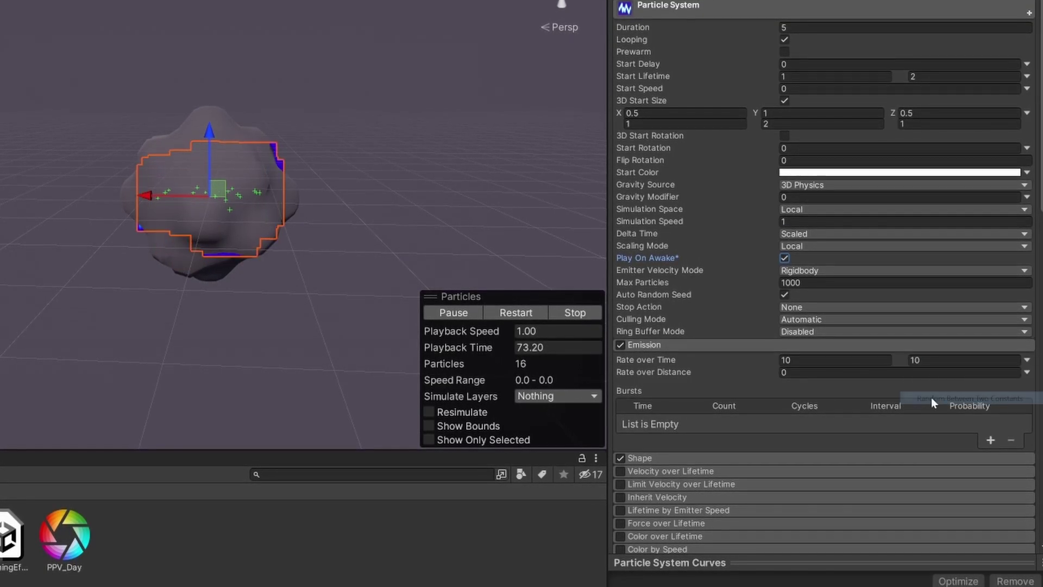
click(848, 360)
key(BackSpace)
click(954, 360)
text(3)
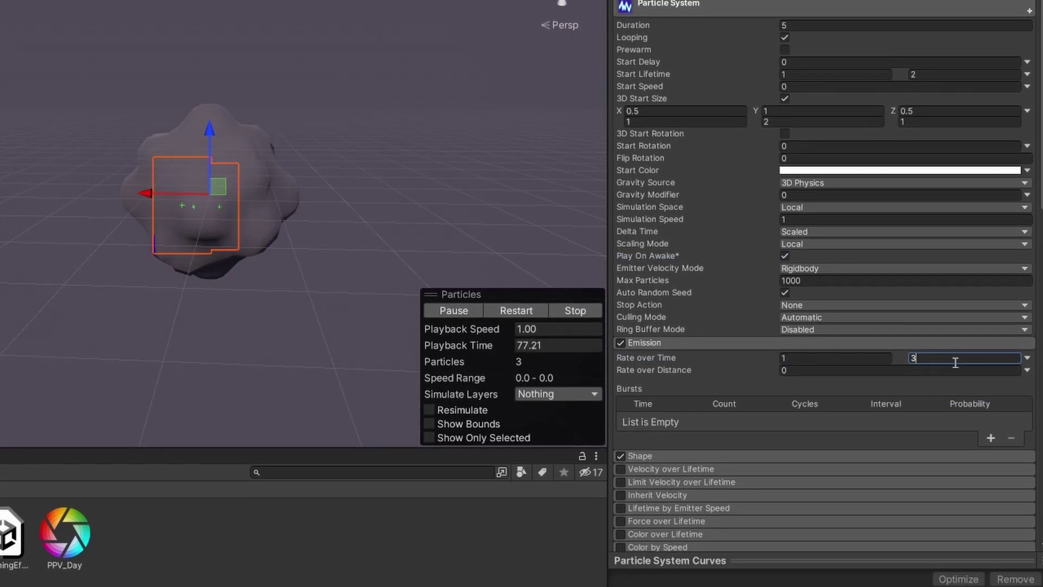
- Add a burst of 5–10 particles with interval 1 and infinite cycles
click(991, 437)
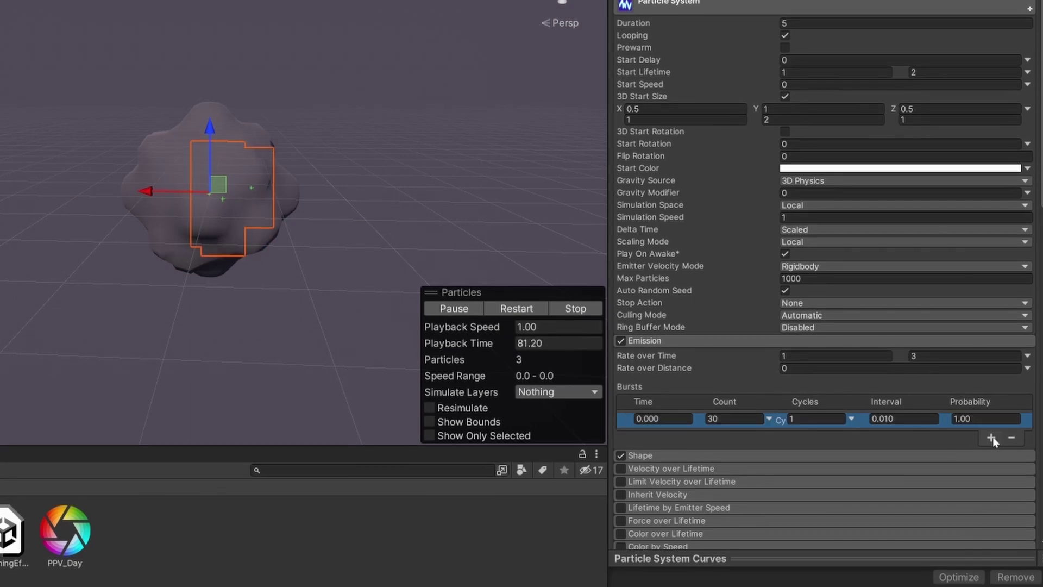
click(770, 418)
click(782, 456)
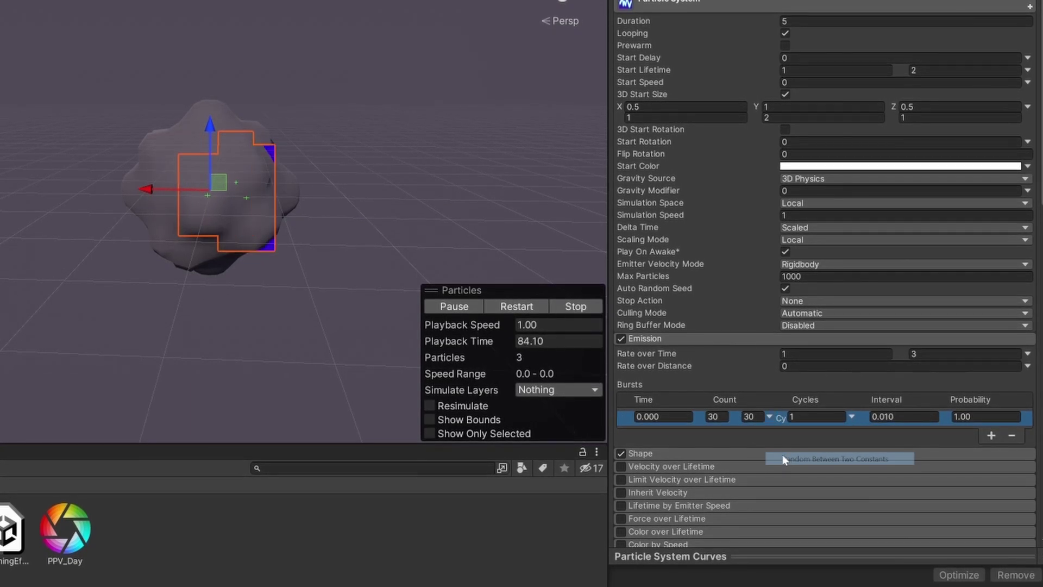
click(725, 419)
text(5)
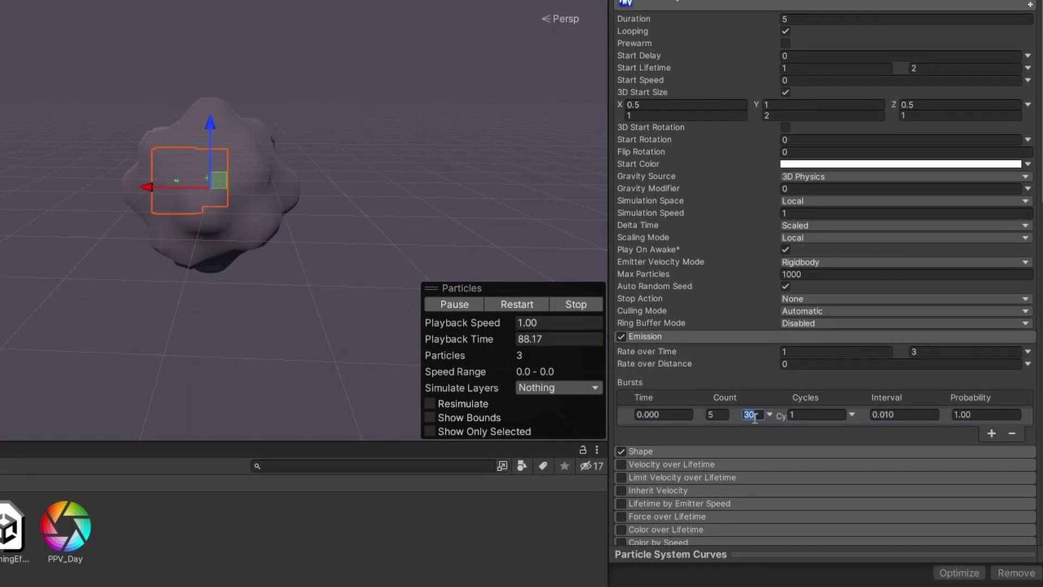
key(Tab)
text(10)
click(885, 413)
text(1)
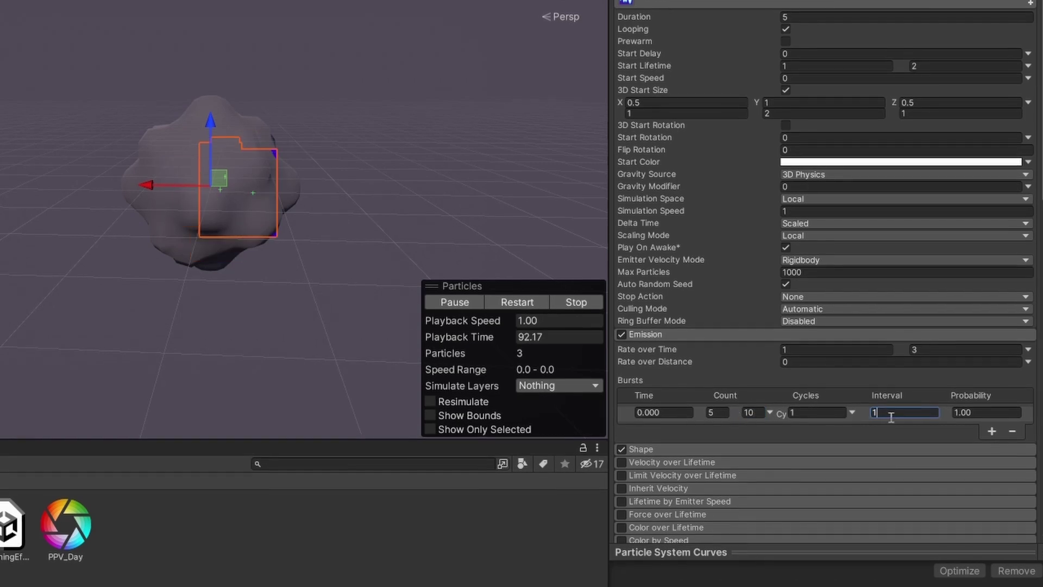
click(813, 413)
text(000)
key(Return)
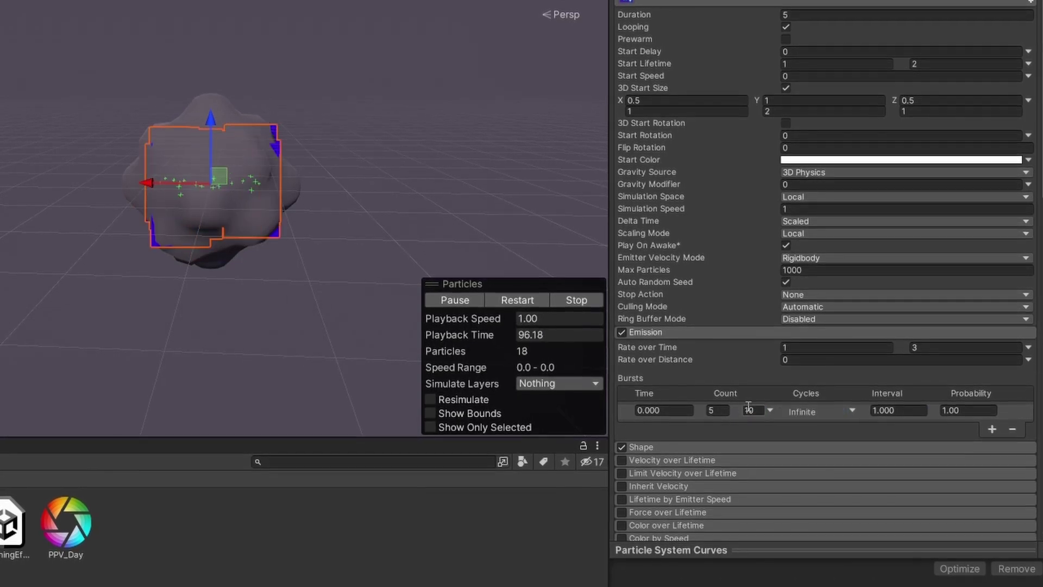
scroll(730, 407, down, 2)
- Emit from the TestMesh Mesh Renderer, without mesh colours, aligned to direction
click(729, 404)
scroll(730, 409, down, 4)
click(867, 324)
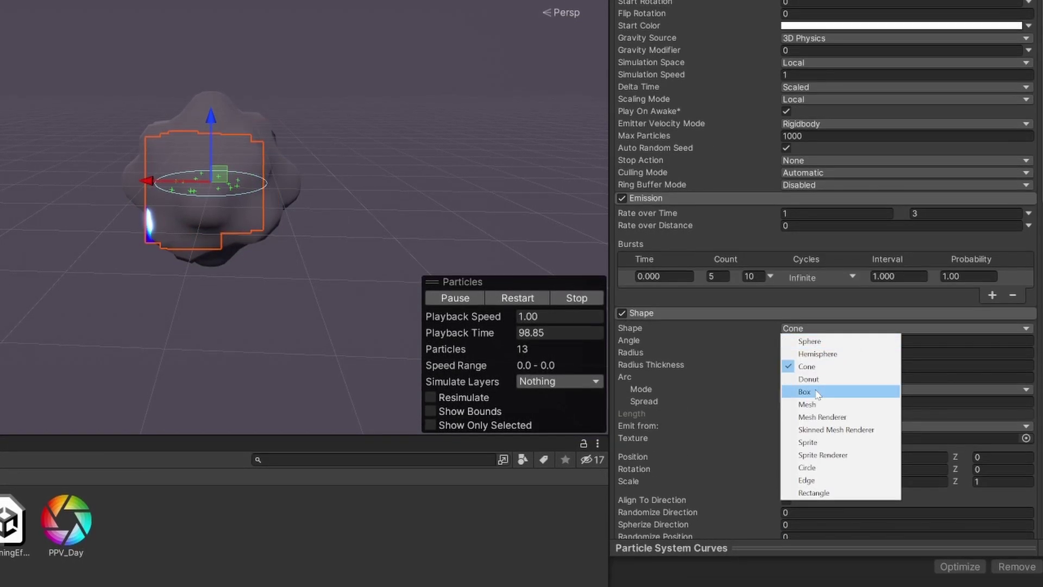
click(821, 416)
click(1023, 367)
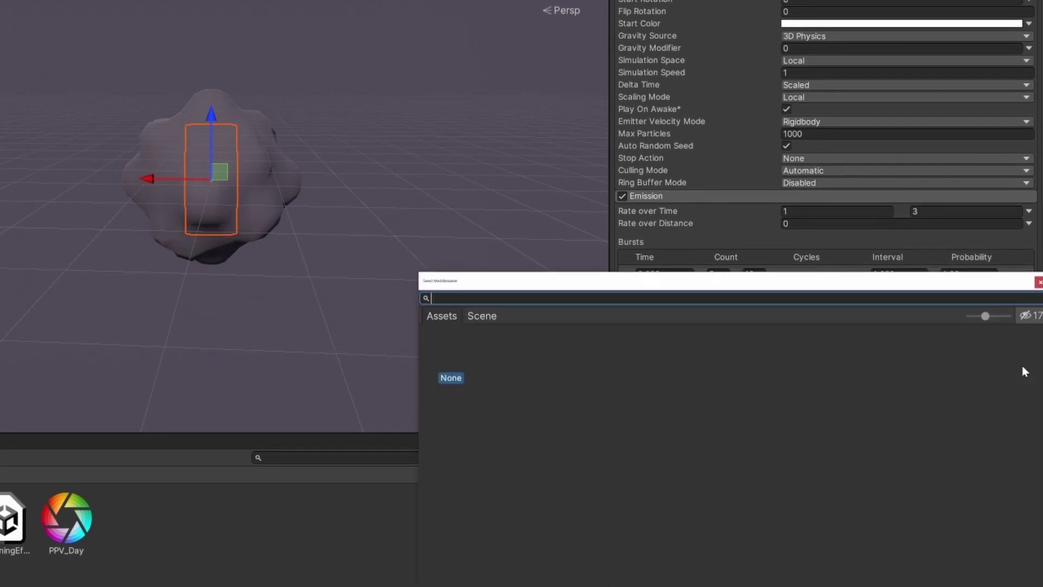
double_click(467, 344)
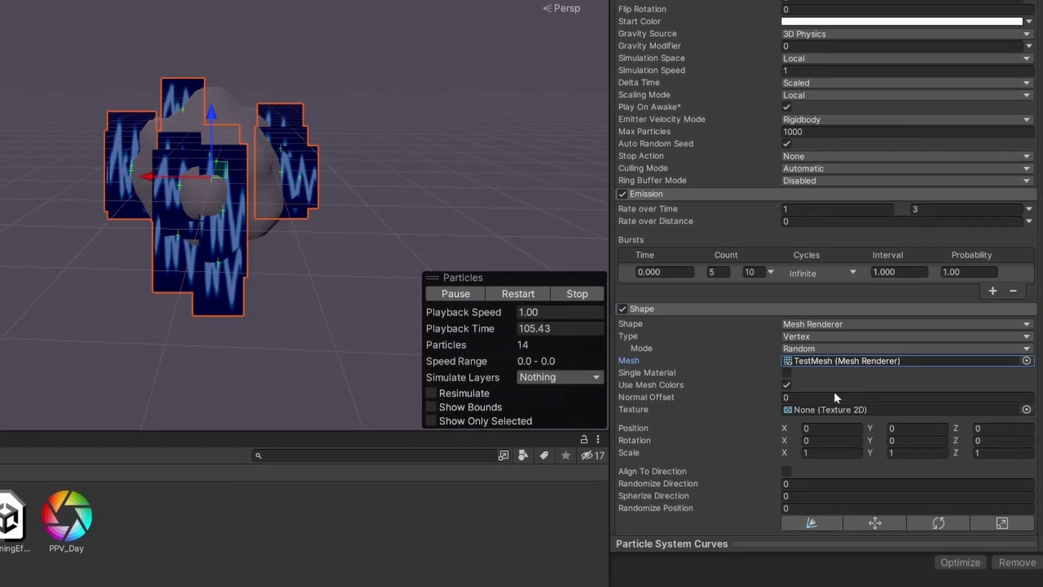
scroll(828, 396, down, 4)
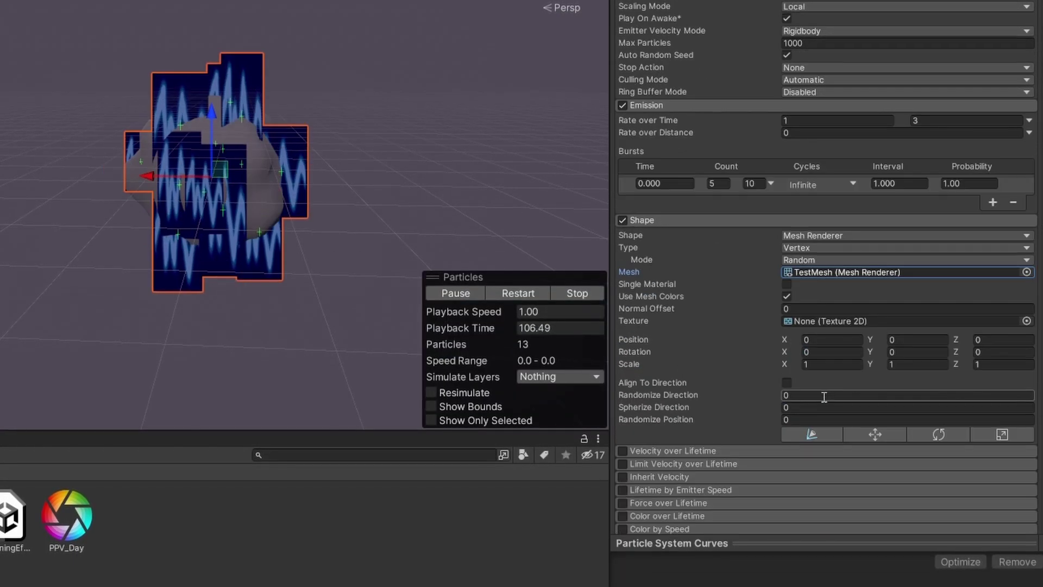
click(786, 296)
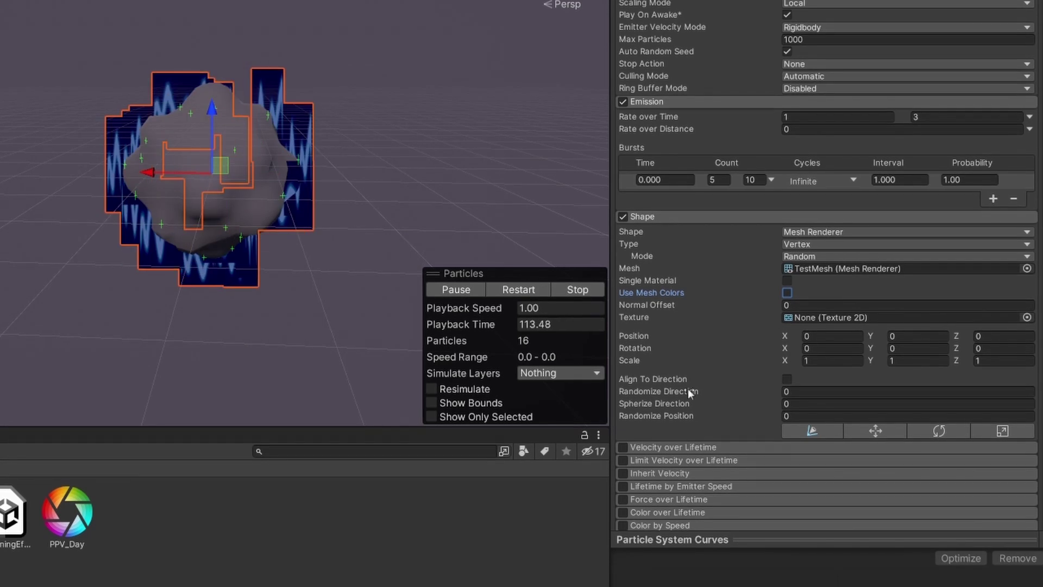
click(788, 379)
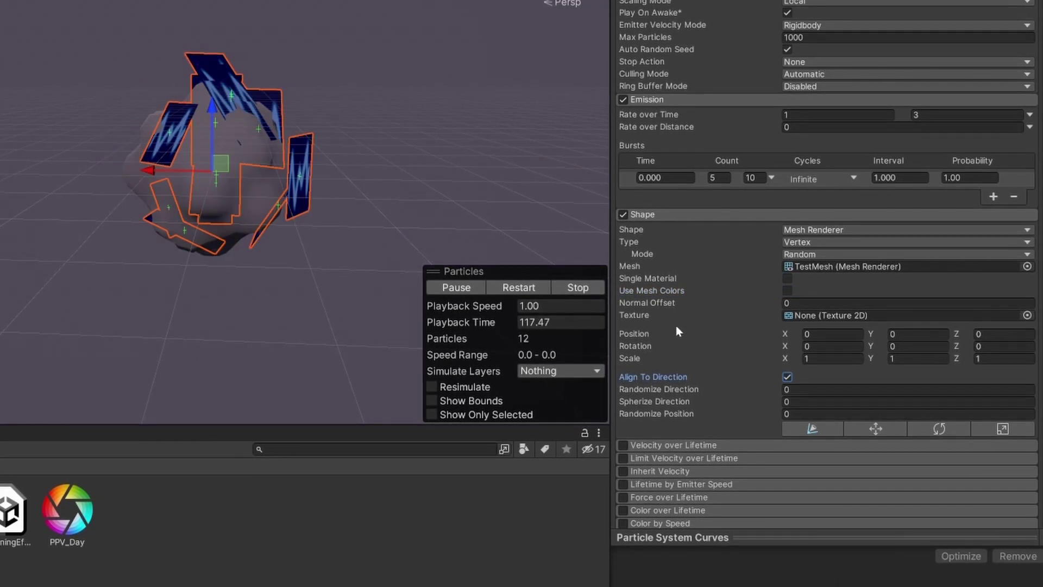
scroll(682, 317, down, 5)
scroll(740, 321, down, 5)
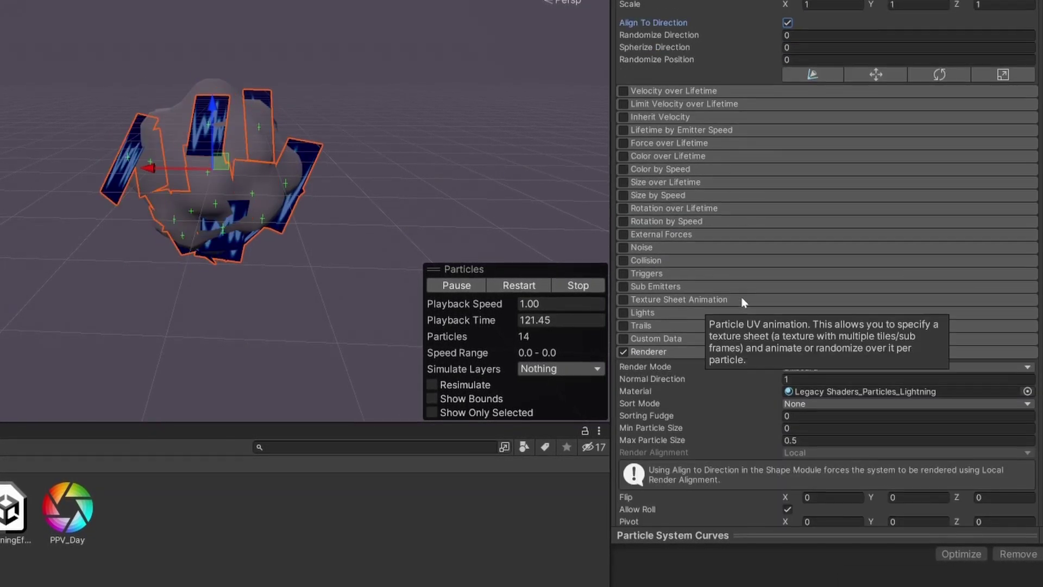
- Enable Size over Lifetime and flatten the size curve's end key
click(624, 181)
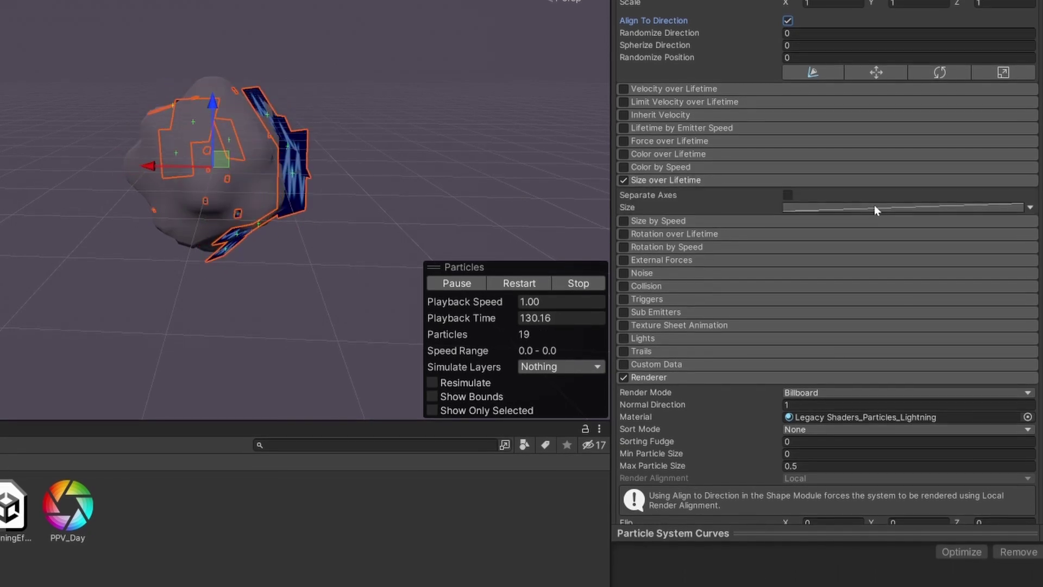
mouse_move(645, 580)
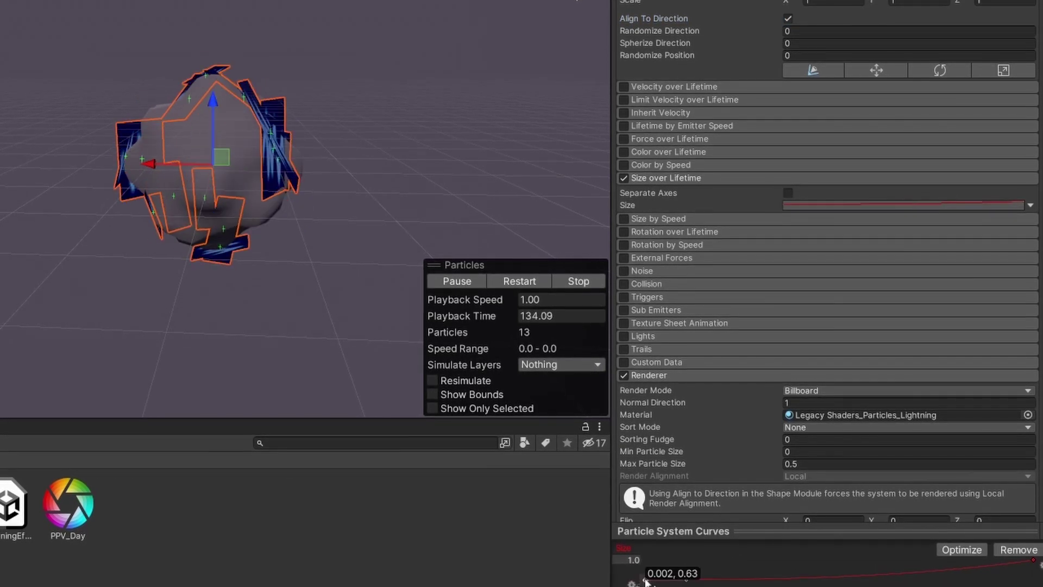
right_click(1035, 559)
click(990, 499)
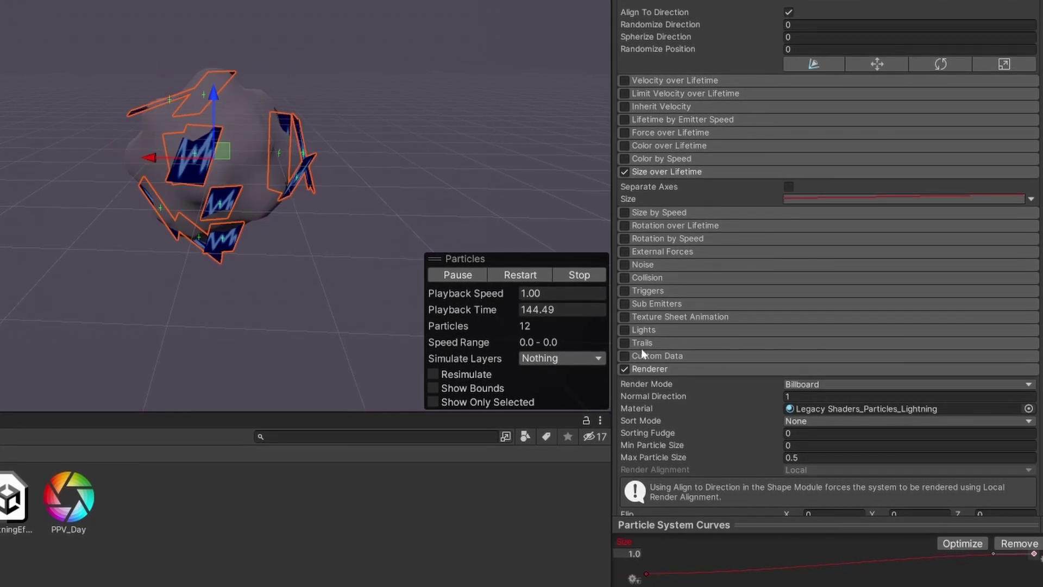
- Enable Custom Data and set Custom1 to a one-component Vector
click(653, 357)
scroll(723, 358, down, 2)
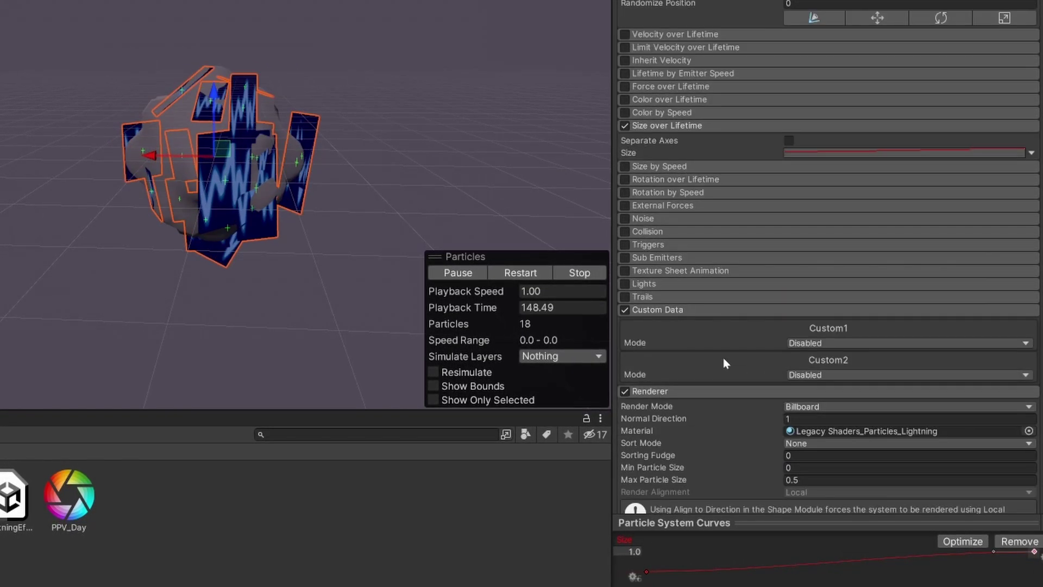
click(821, 343)
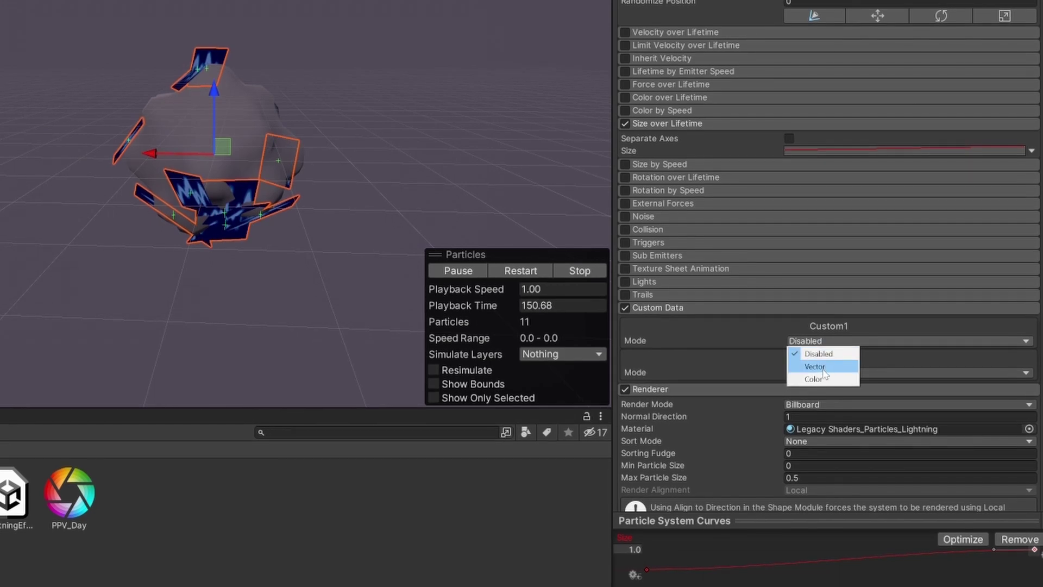
click(803, 366)
click(809, 356)
text(1)
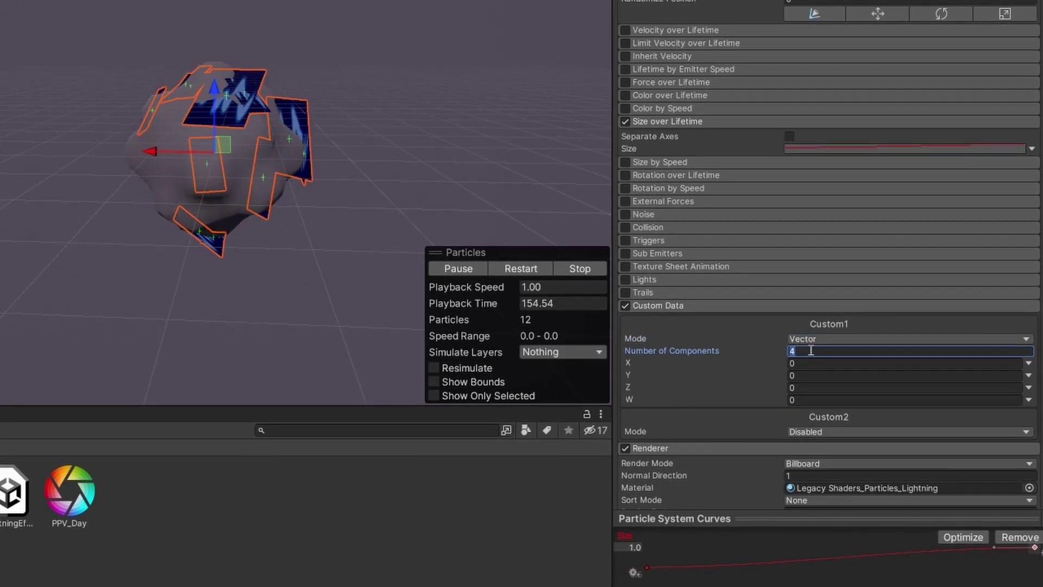
- Drive Custom1 X with a curve, adding a key and raising the curve to 1
click(1028, 362)
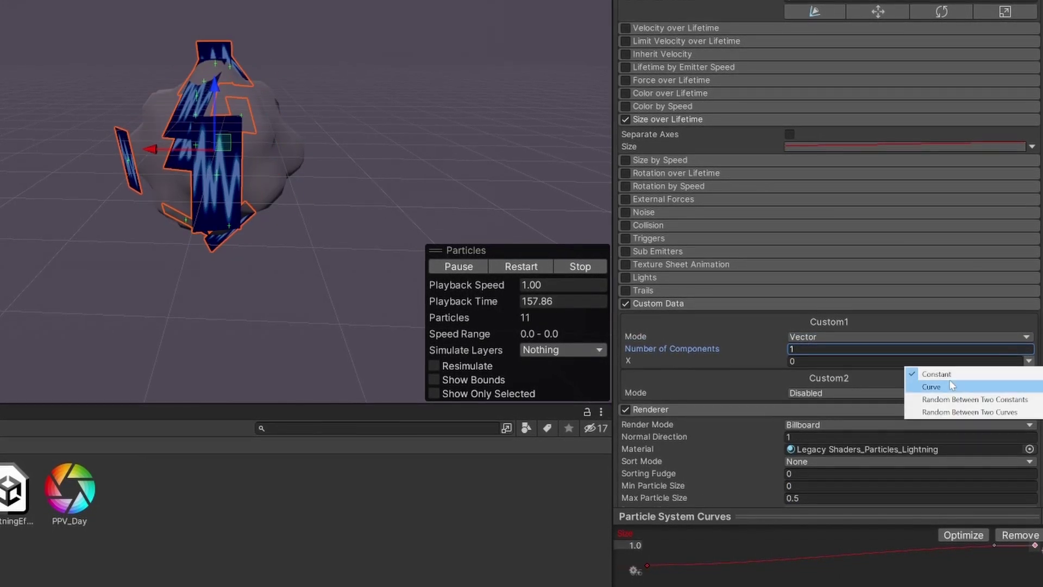
click(952, 386)
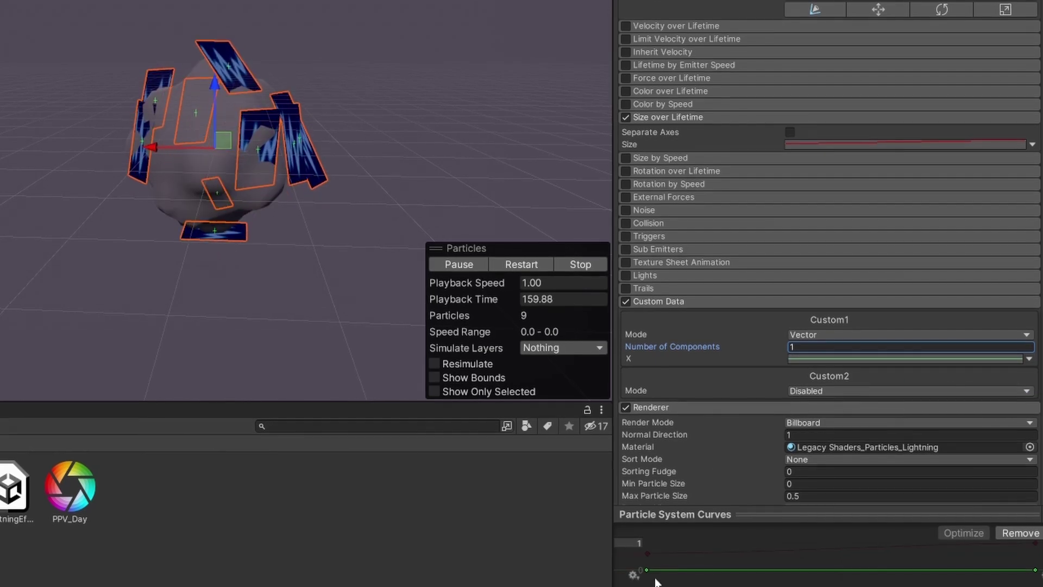
right_click(675, 572)
click(702, 577)
drag(675, 570, 659, 543)
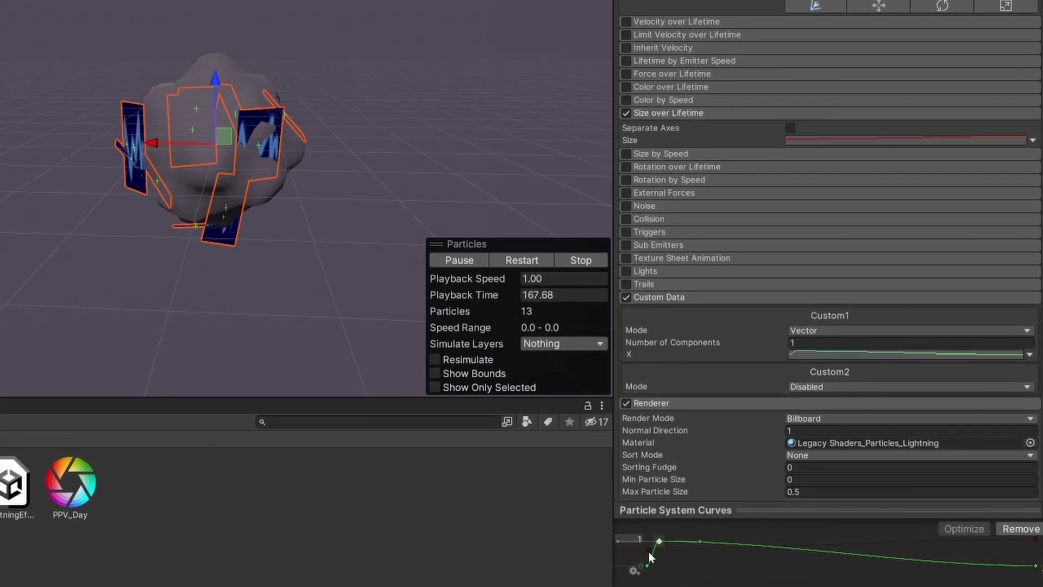
drag(1028, 562, 1039, 538)
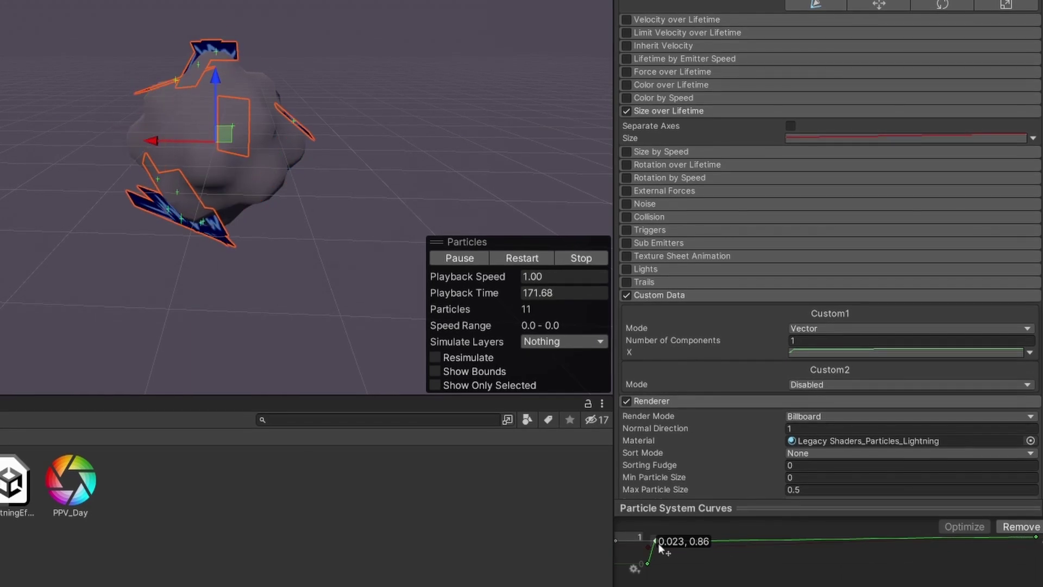
drag(694, 540, 693, 533)
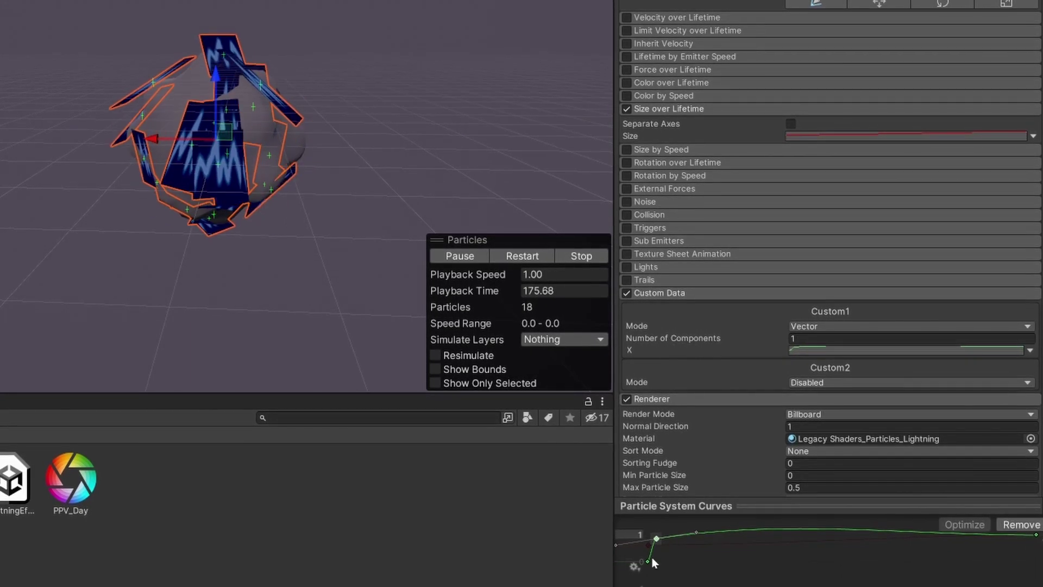
scroll(741, 335, down, 3)
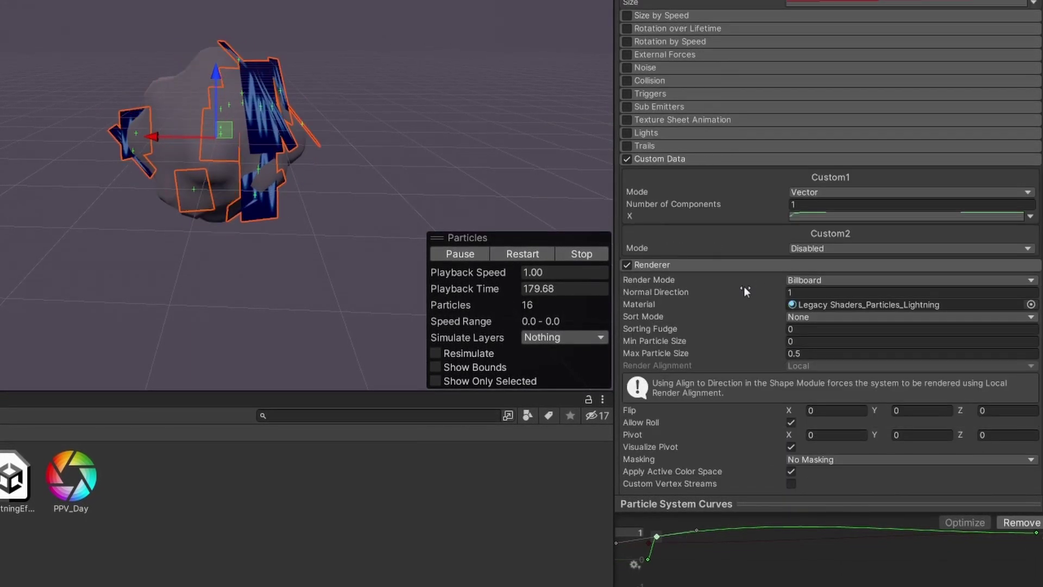
scroll(744, 287, down, 3)
scroll(937, 292, down, 2)
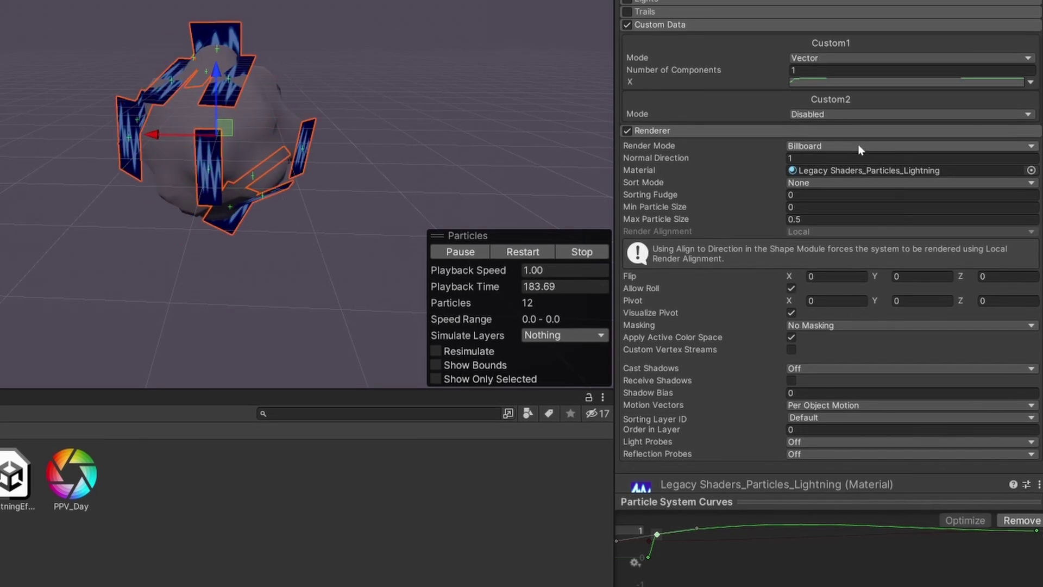
- Switch the Renderer to Mesh mode with pSphere2 in both of two mesh slots
click(835, 146)
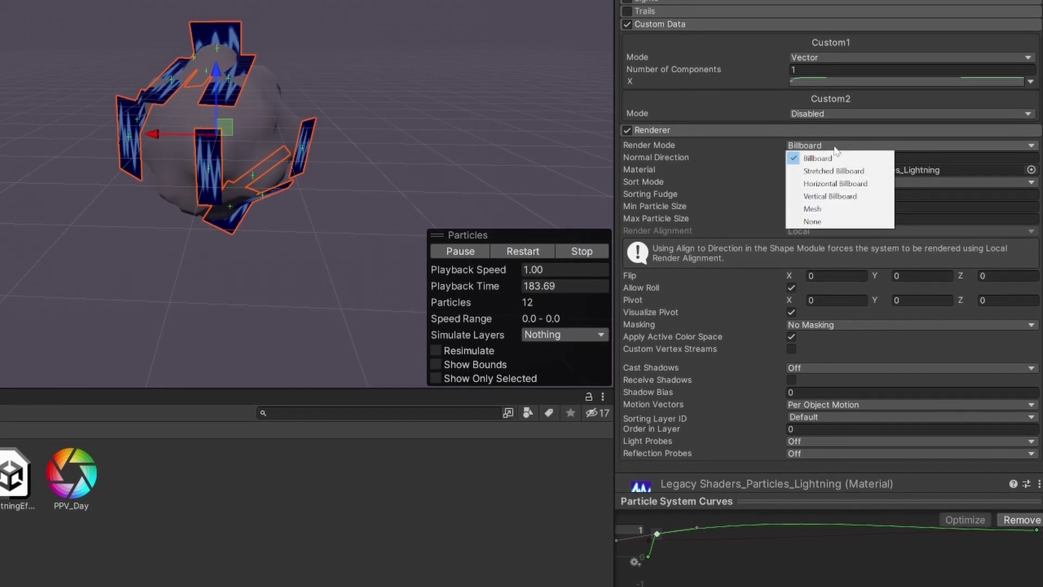
click(830, 208)
click(1032, 168)
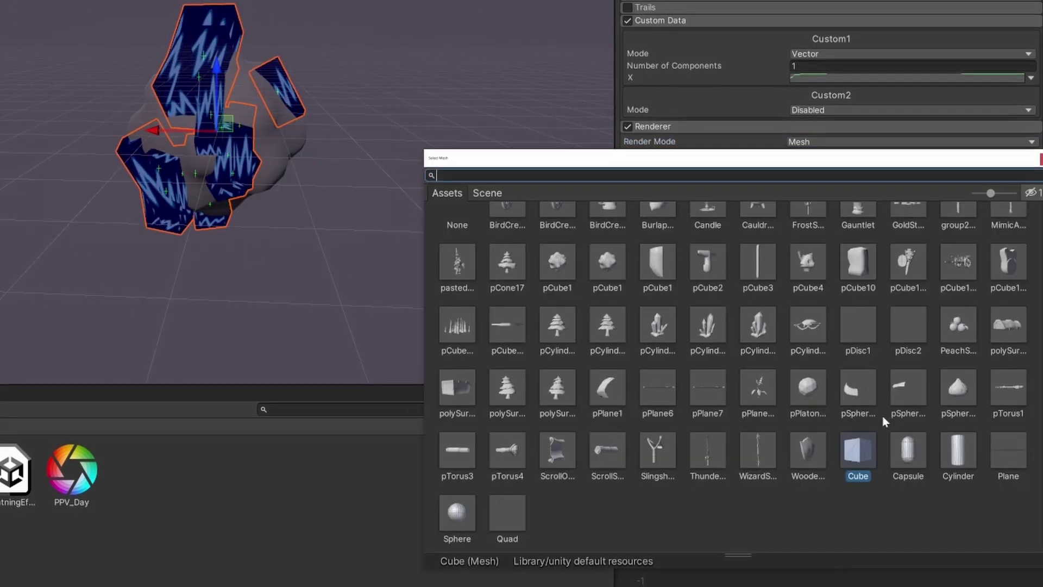
double_click(867, 386)
click(1033, 189)
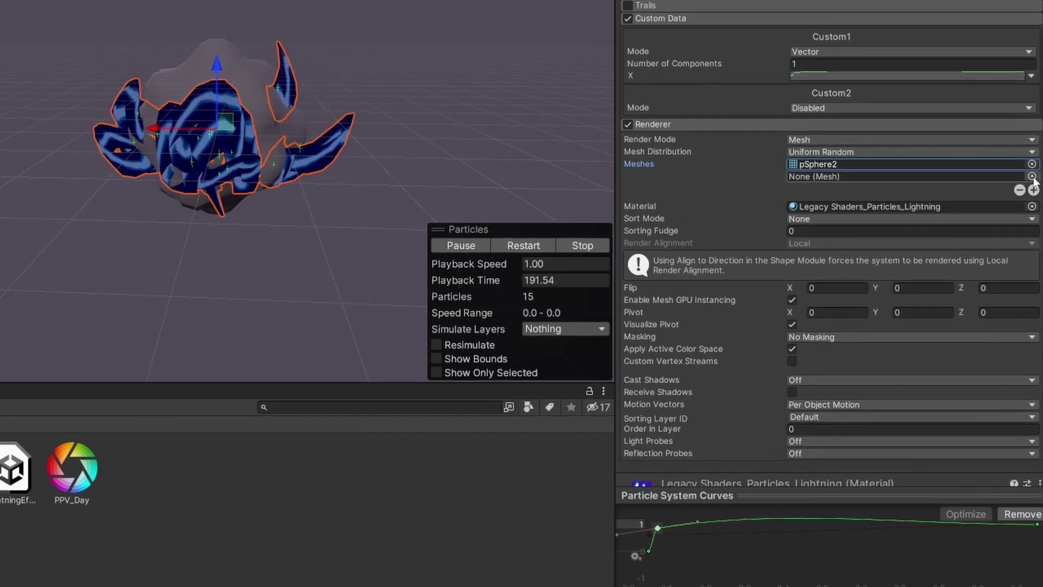
click(1032, 176)
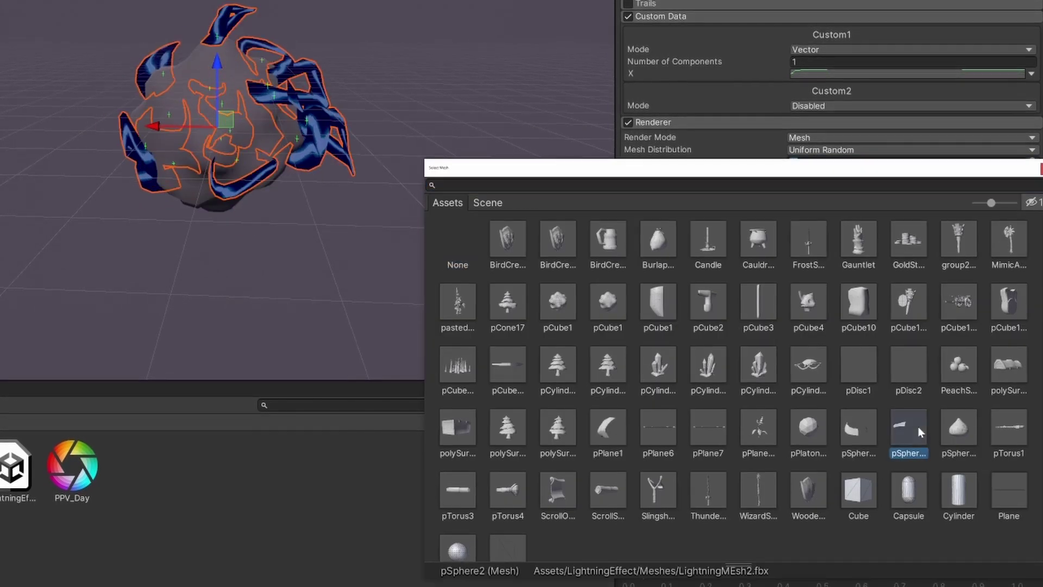
double_click(918, 427)
scroll(712, 203, down, 2)
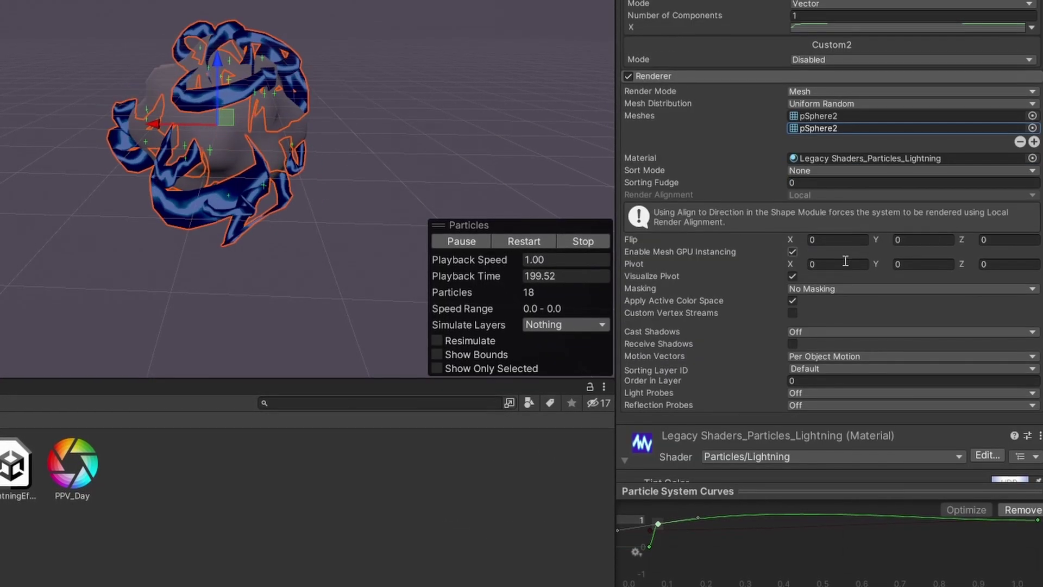
- Turn off Apply Active Color Space and add Custom1.x and NoiseSum.x custom vertex streams
click(794, 301)
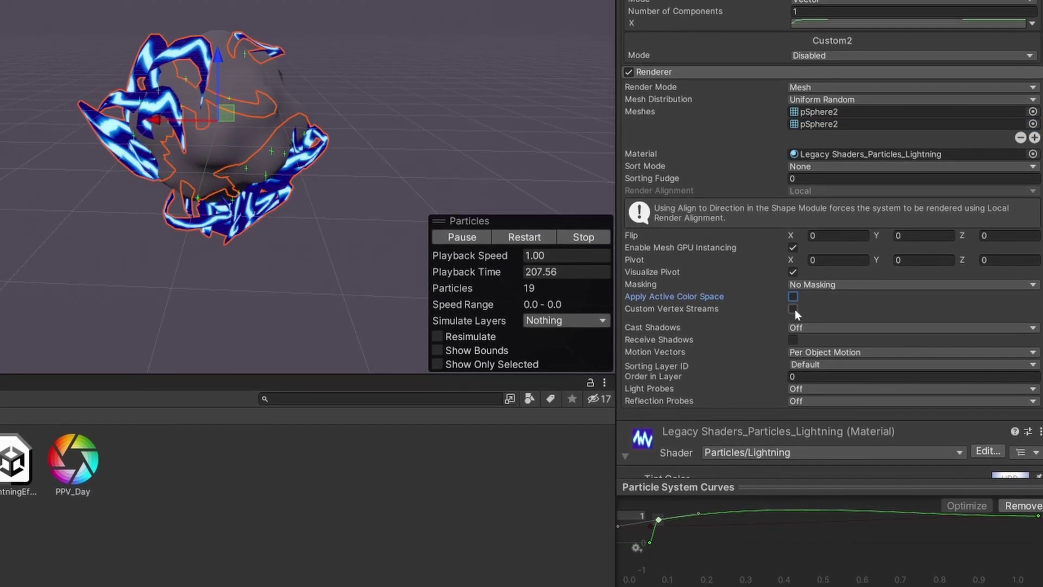
click(794, 308)
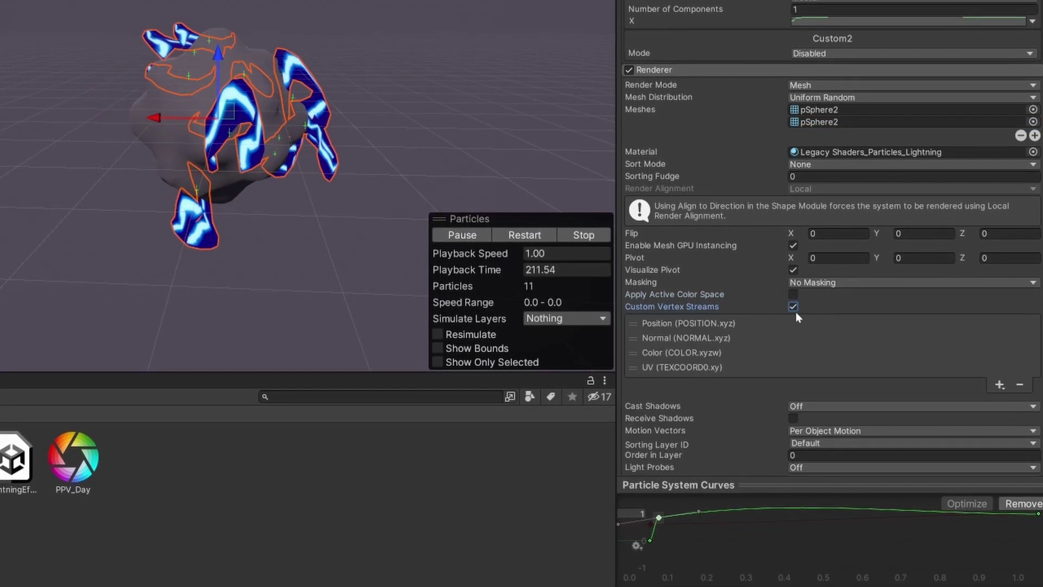
scroll(659, 297, down, 3)
click(997, 298)
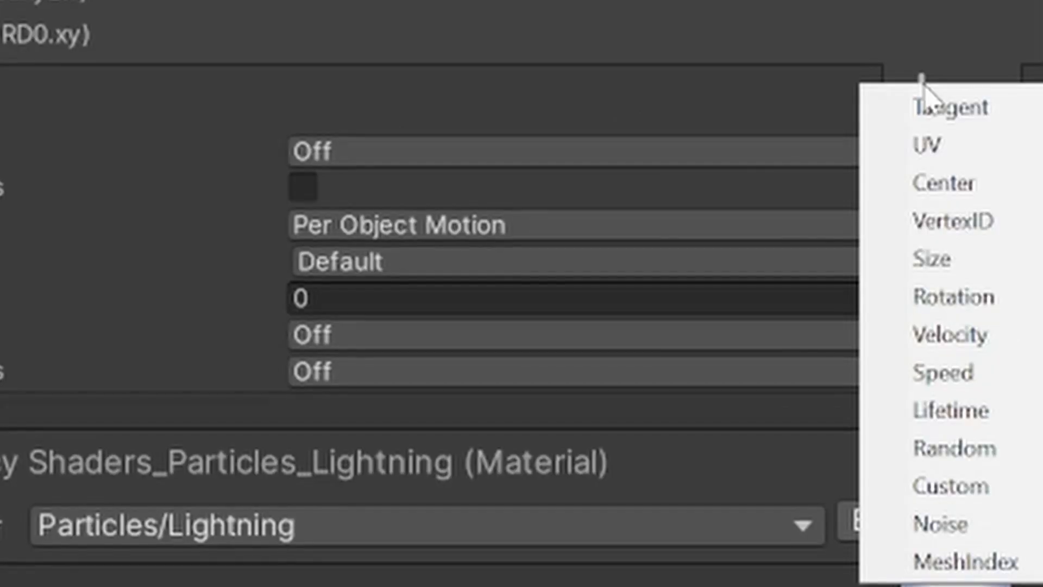
mouse_move(950, 480)
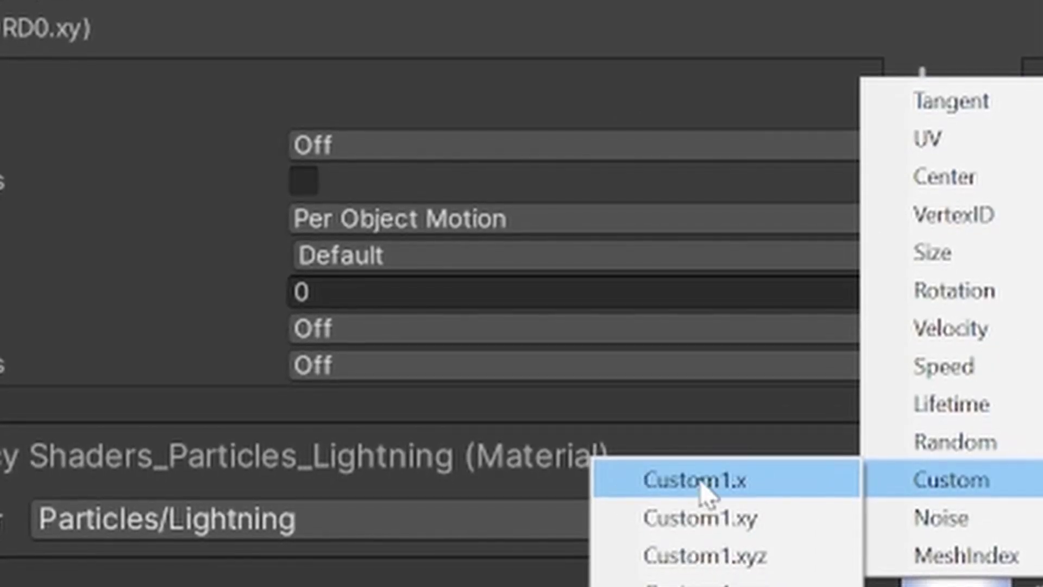
click(700, 481)
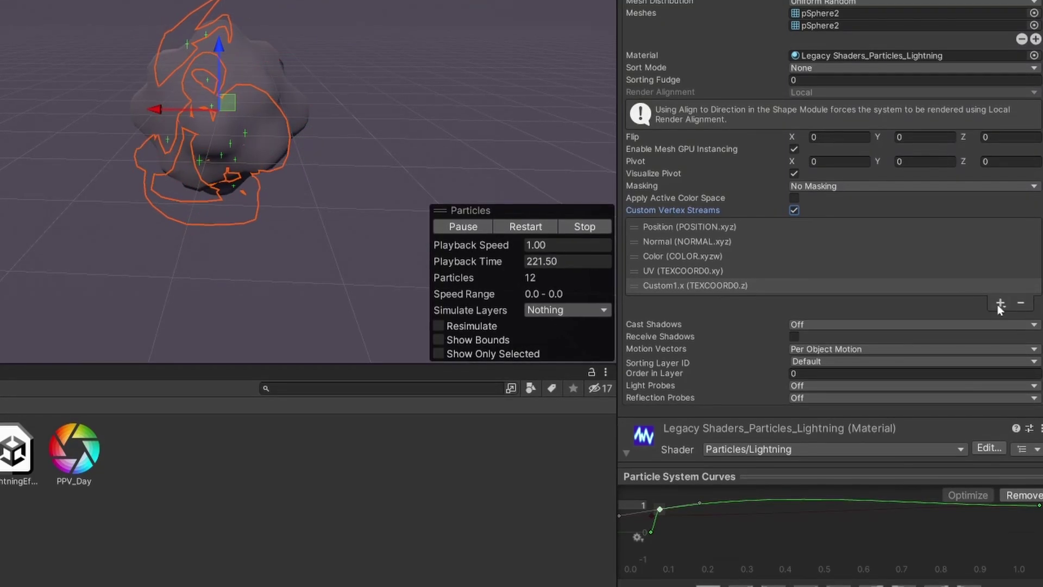
click(1001, 304)
click(949, 454)
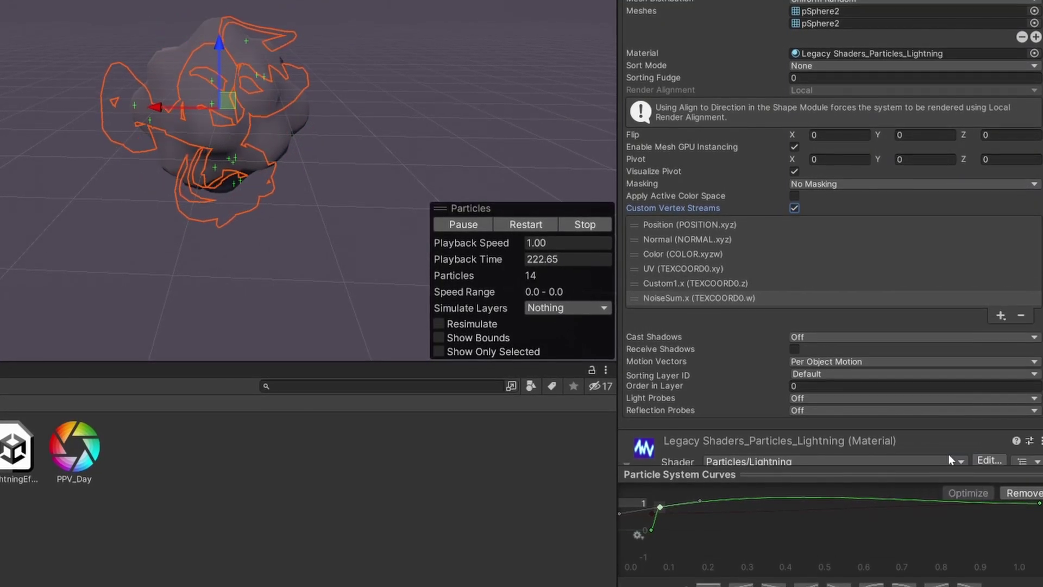
scroll(717, 253, down, 3)
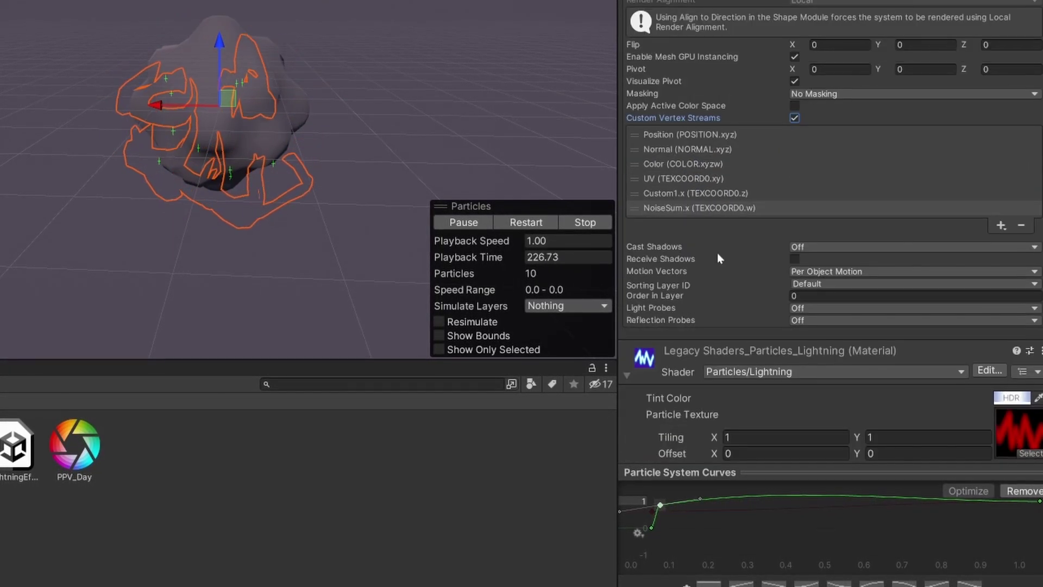
scroll(716, 251, down, 3)
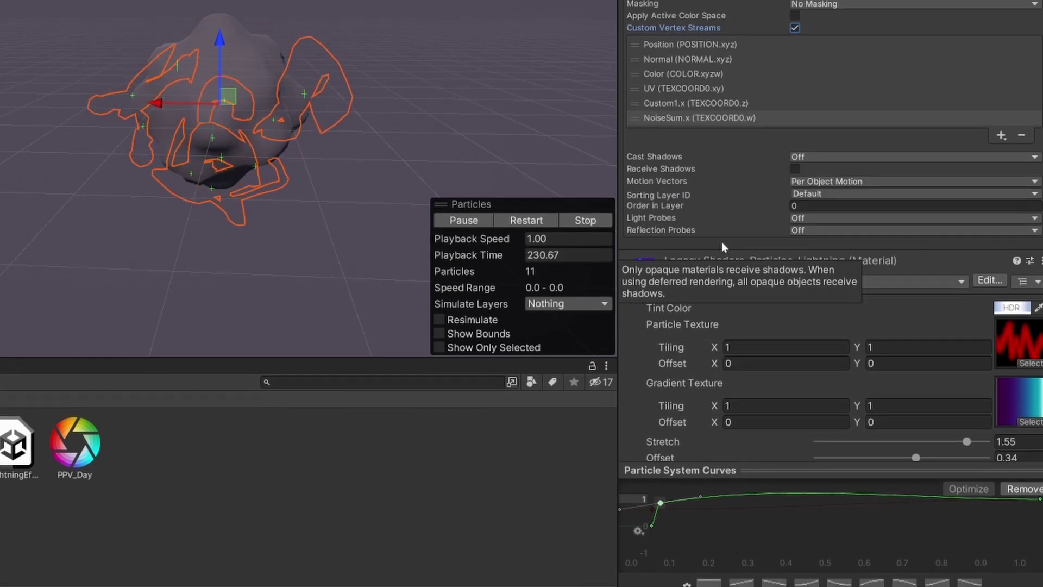
scroll(721, 242, down, 3)
scroll(740, 236, down, 2)
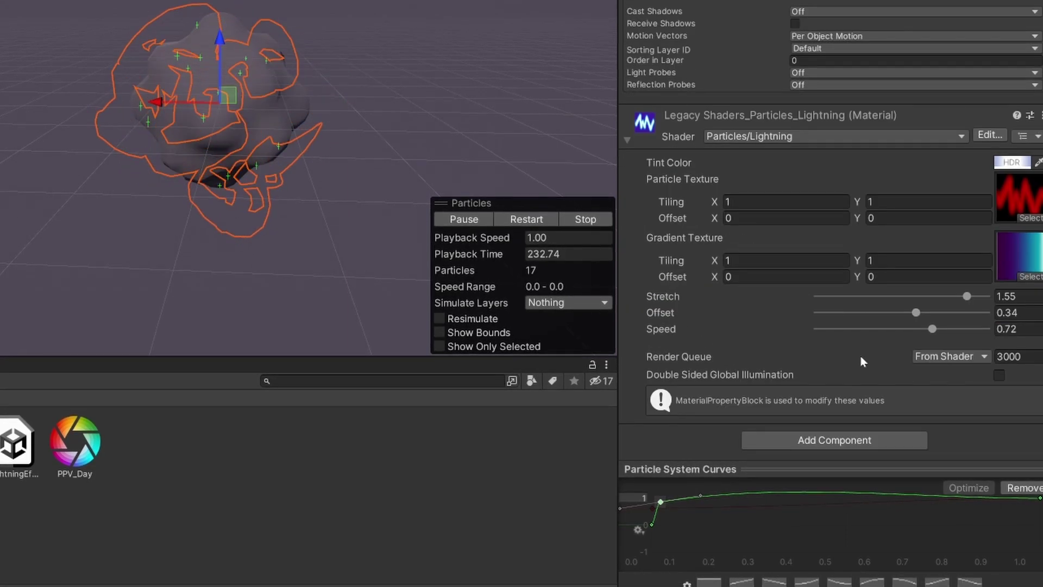
- Raise the lightning material's Tint Color HDR intensity to 2.8
click(1015, 162)
drag(972, 508, 976, 506)
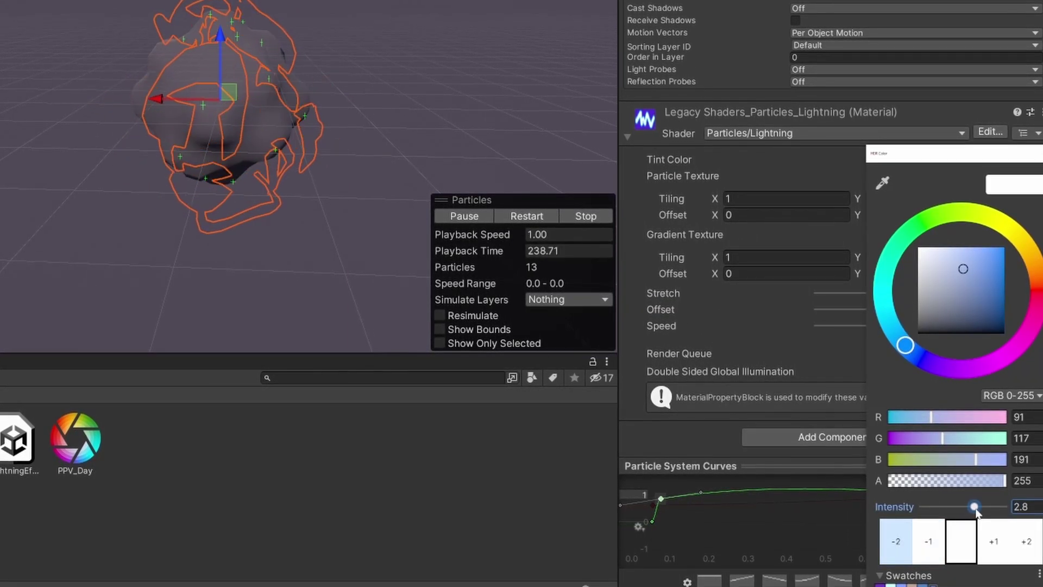
click(783, 245)
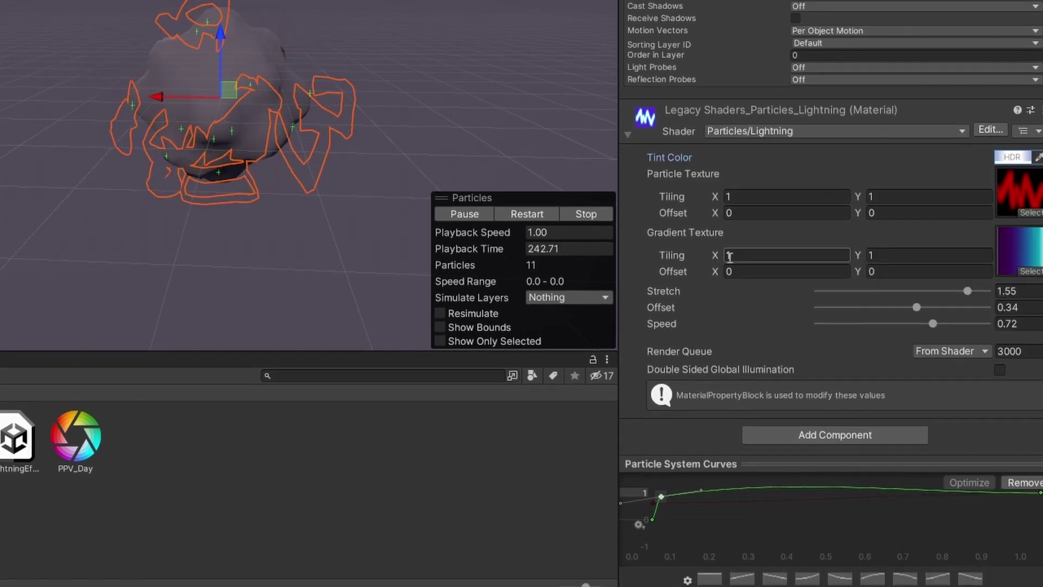
scroll(774, 122, up, 6)
scroll(774, 67, up, 9)
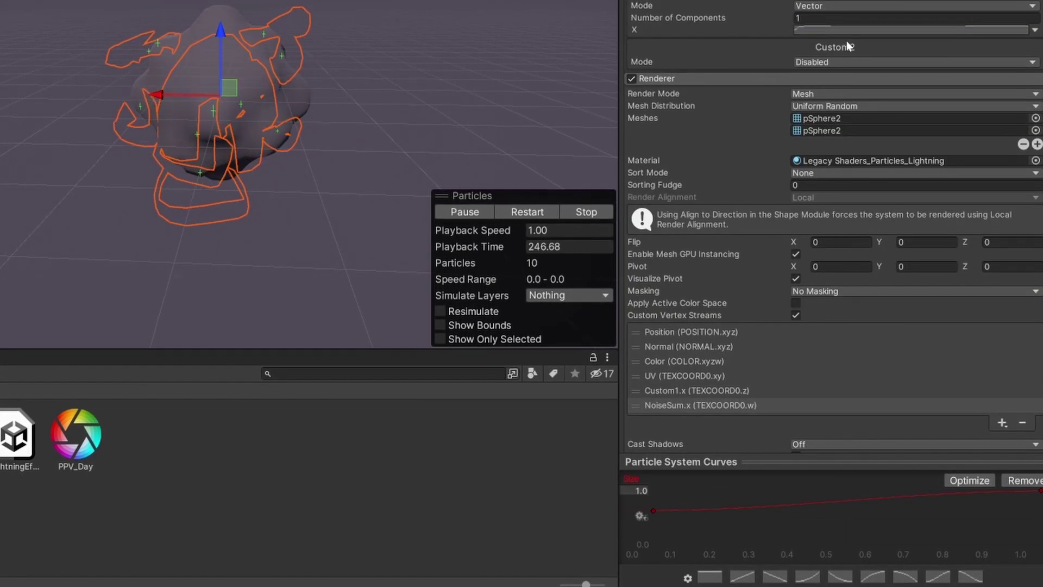
- Shift the first Custom1 fade key, add two keys raised to about 0.85, and randomize between two curves
drag(662, 493, 673, 493)
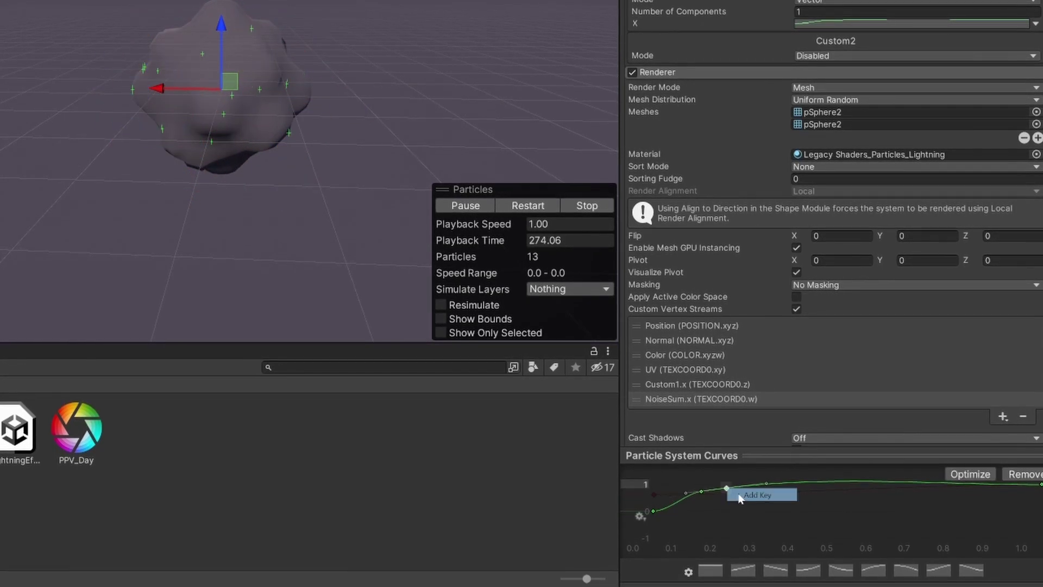
click(739, 498)
double_click(771, 503)
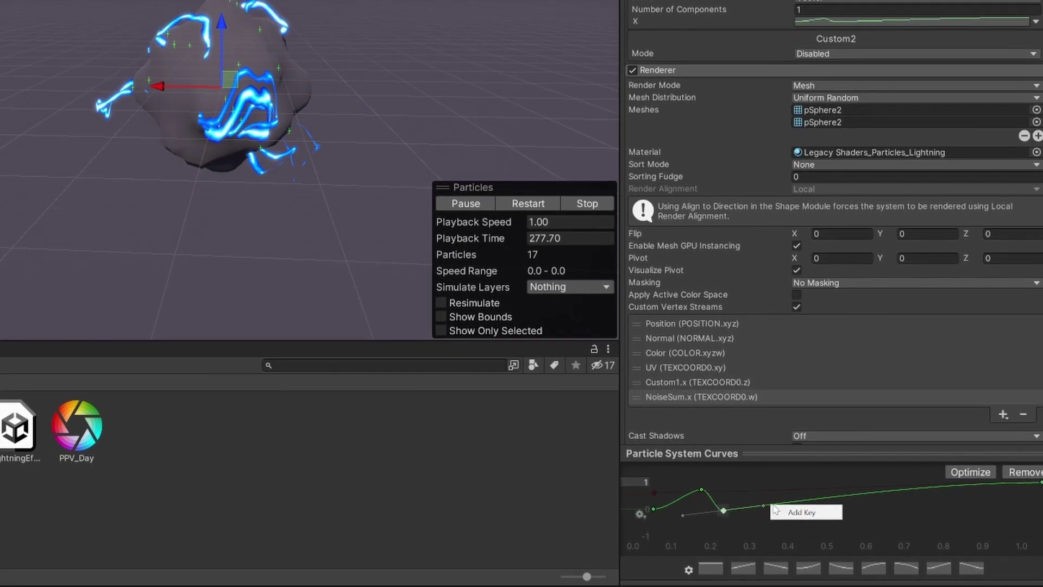
drag(767, 505, 738, 487)
click(726, 505)
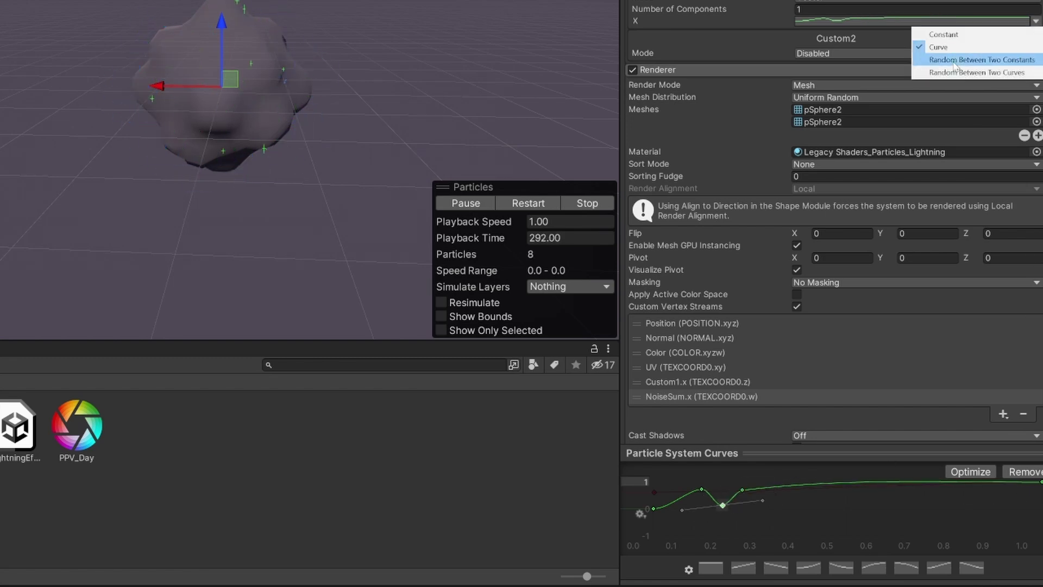
click(958, 71)
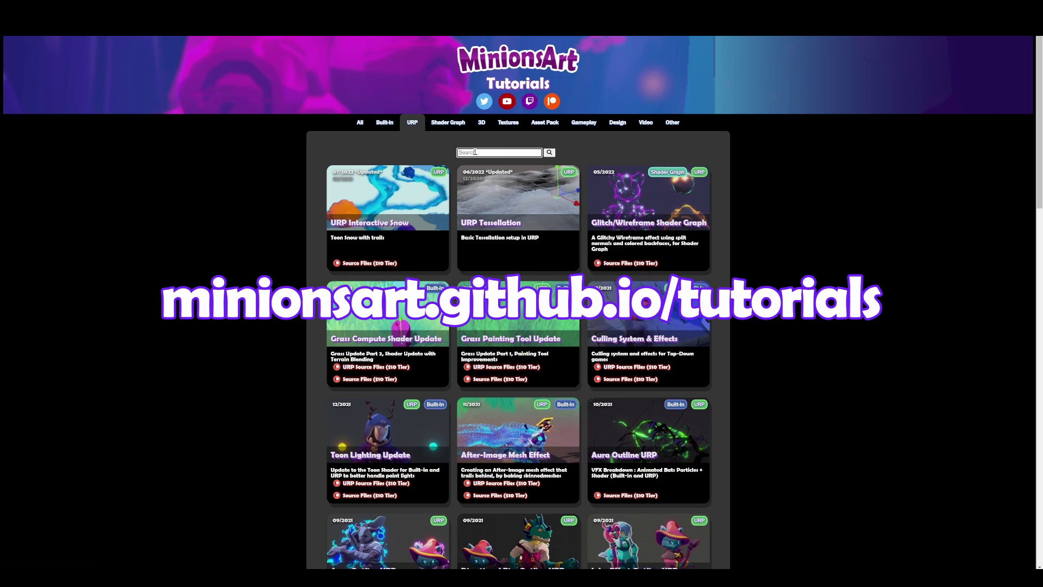
- Filter the MinionsArt tutorials by Asset Pack, another category, and Shader Graph, then show All
click(545, 122)
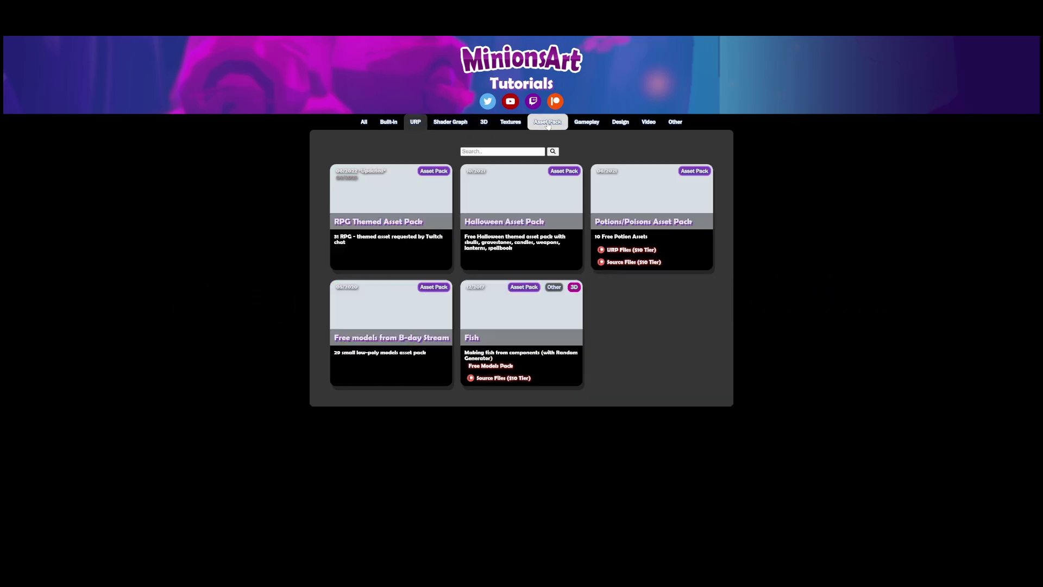
click(617, 123)
click(447, 123)
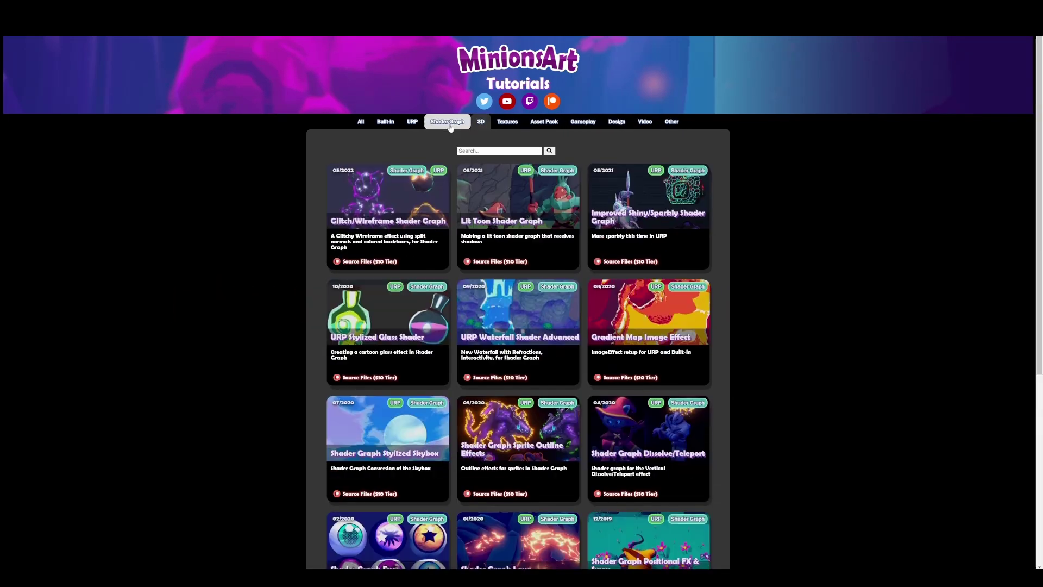
click(359, 125)
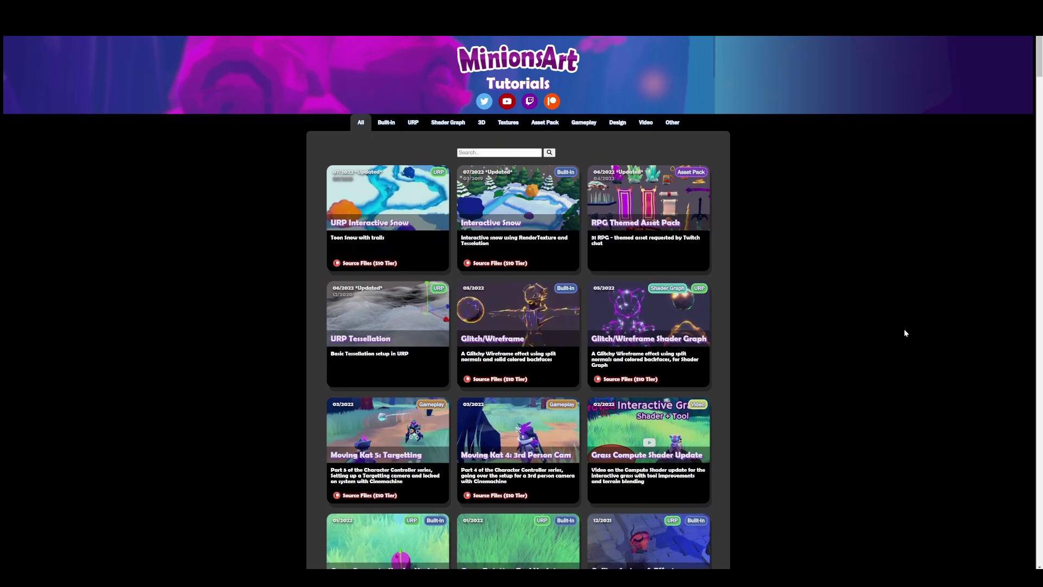